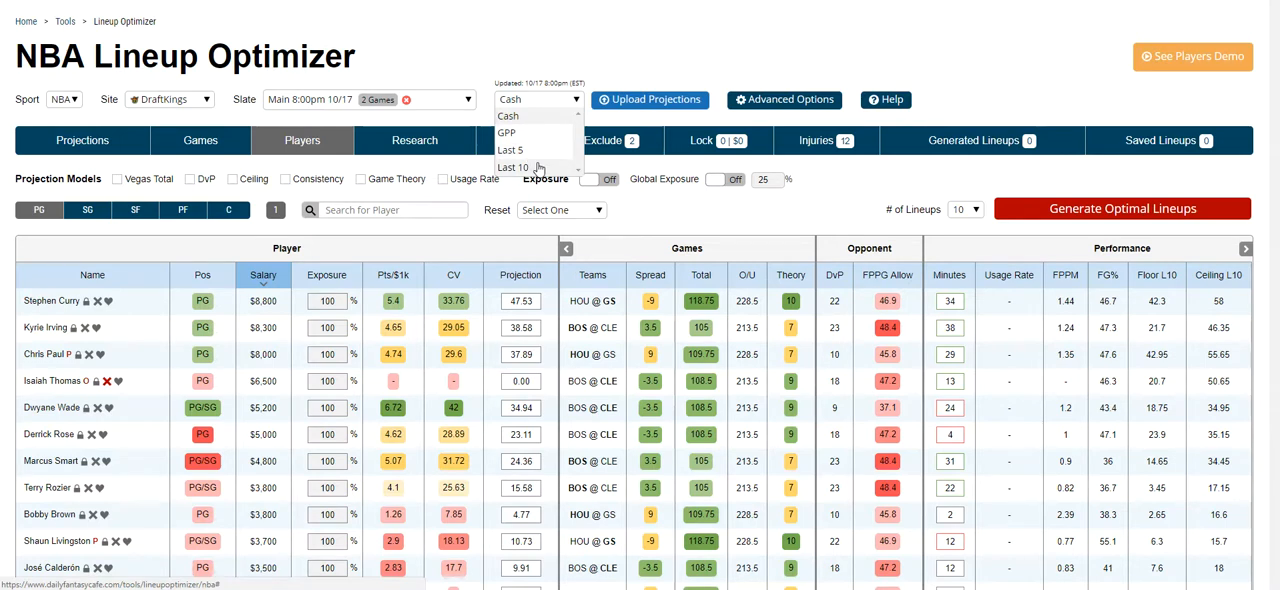
pyautogui.click(557, 83)
pyautogui.doubleClick(540, 83)
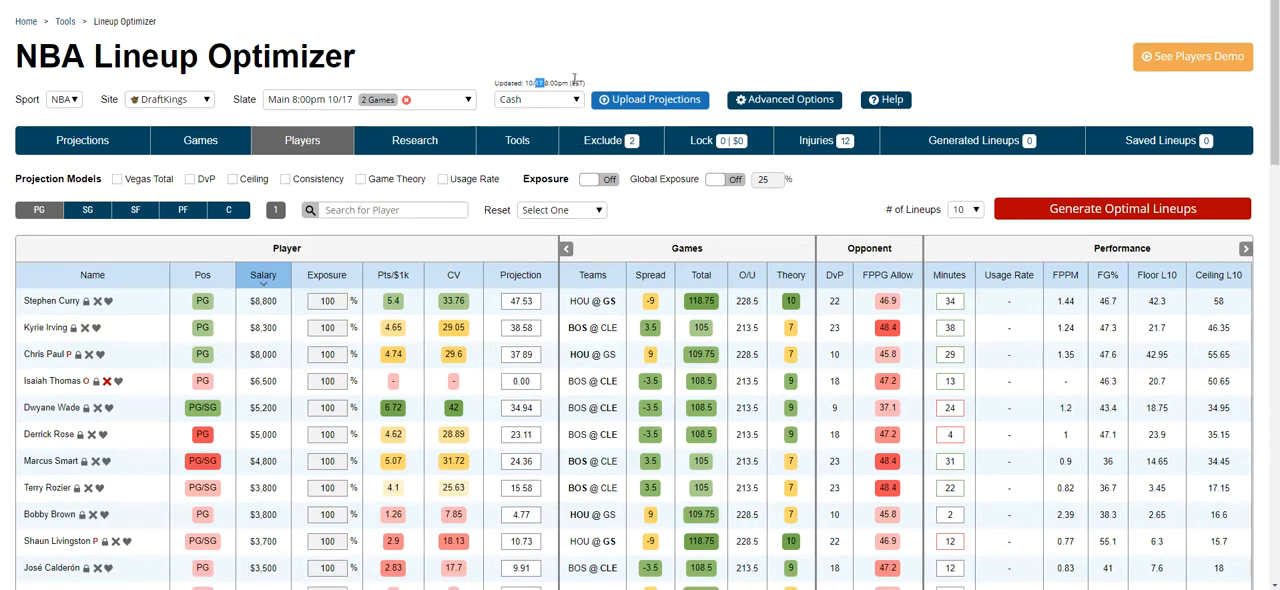
pyautogui.moveTo(590, 87); pyautogui.dragTo(510, 84)
pyautogui.click(588, 86)
# Step: Open the projections upload and fill its table with the slate's player list
pyautogui.click(655, 106)
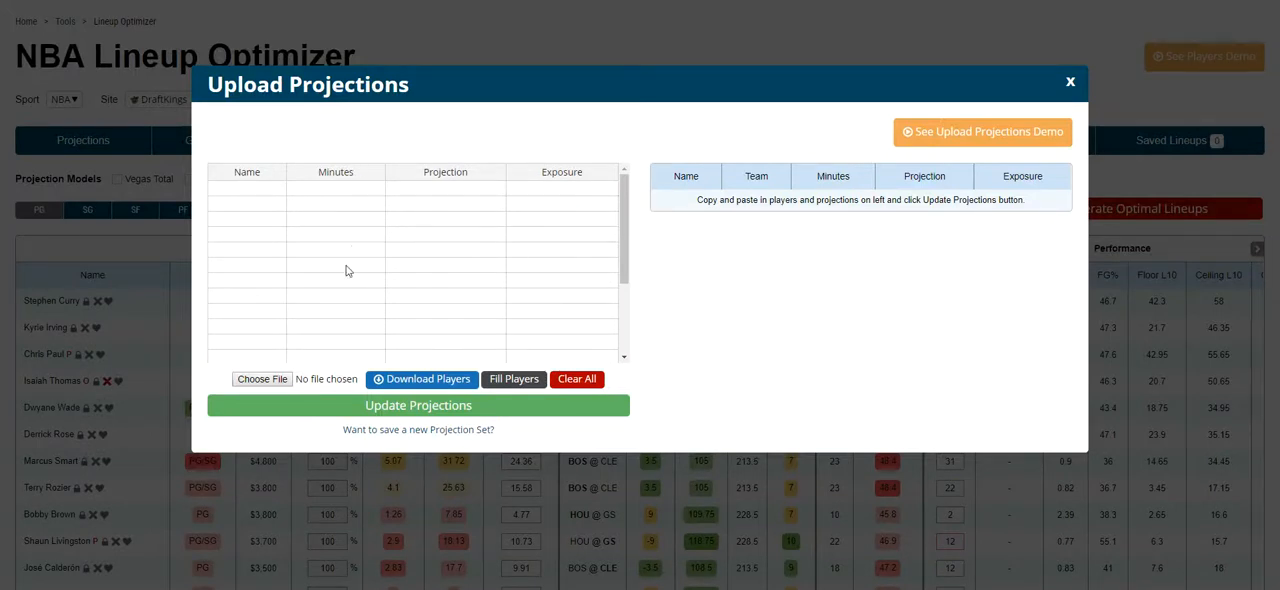
pyautogui.click(486, 380)
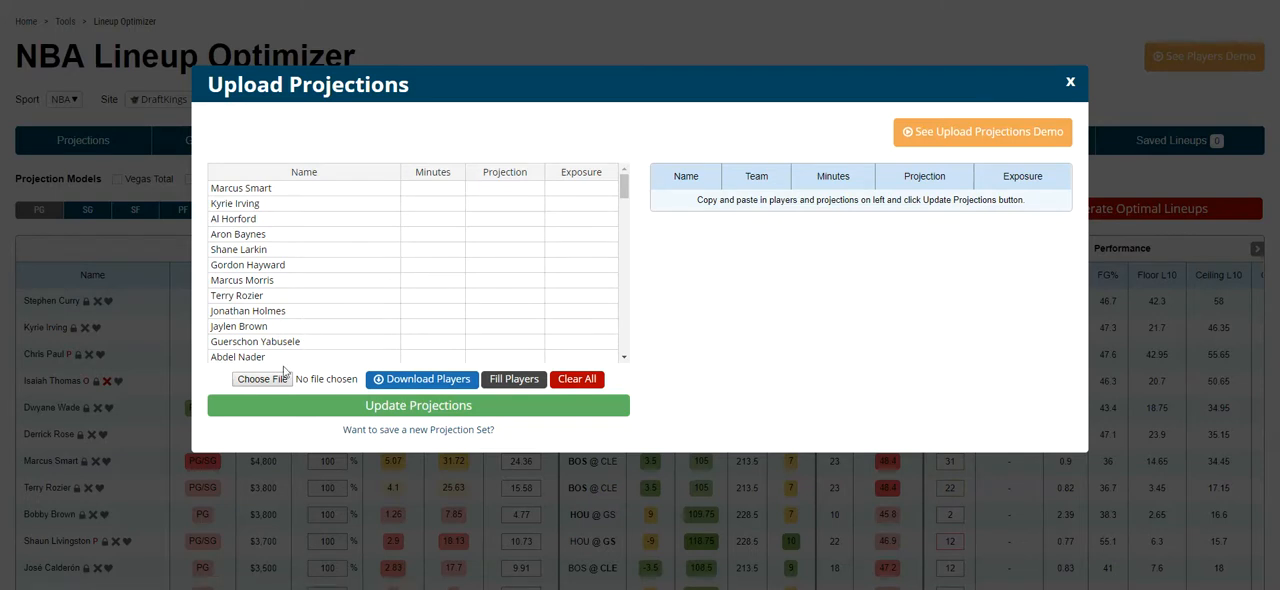
pyautogui.click(566, 384)
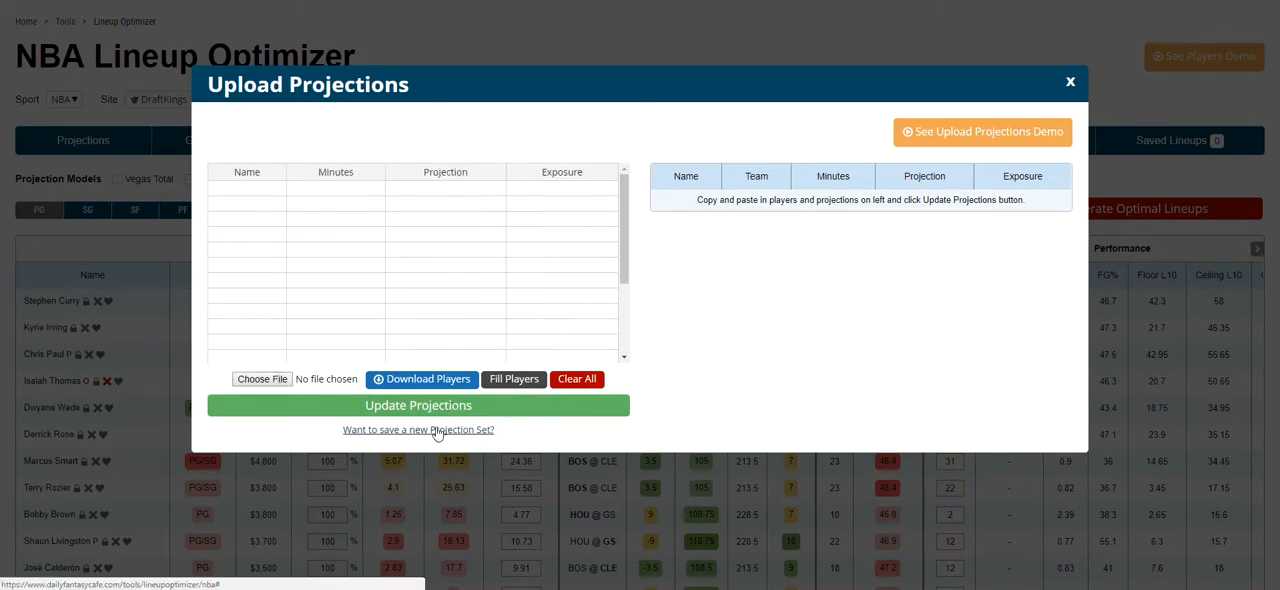
pyautogui.click(513, 380)
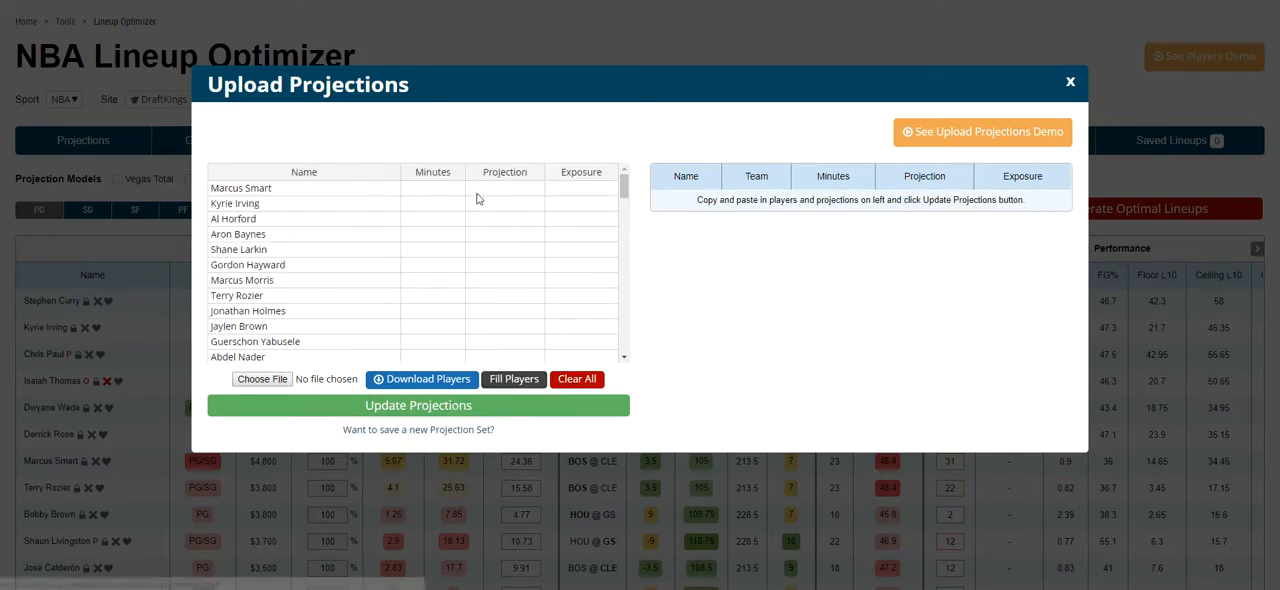
# Step: Set Marcus Smart's projection to 50, Kyrie Irving's minutes to 25 and Al Horford's minutes to 30
pyautogui.click(500, 191)
pyautogui.write('50')
pyautogui.press('Return')
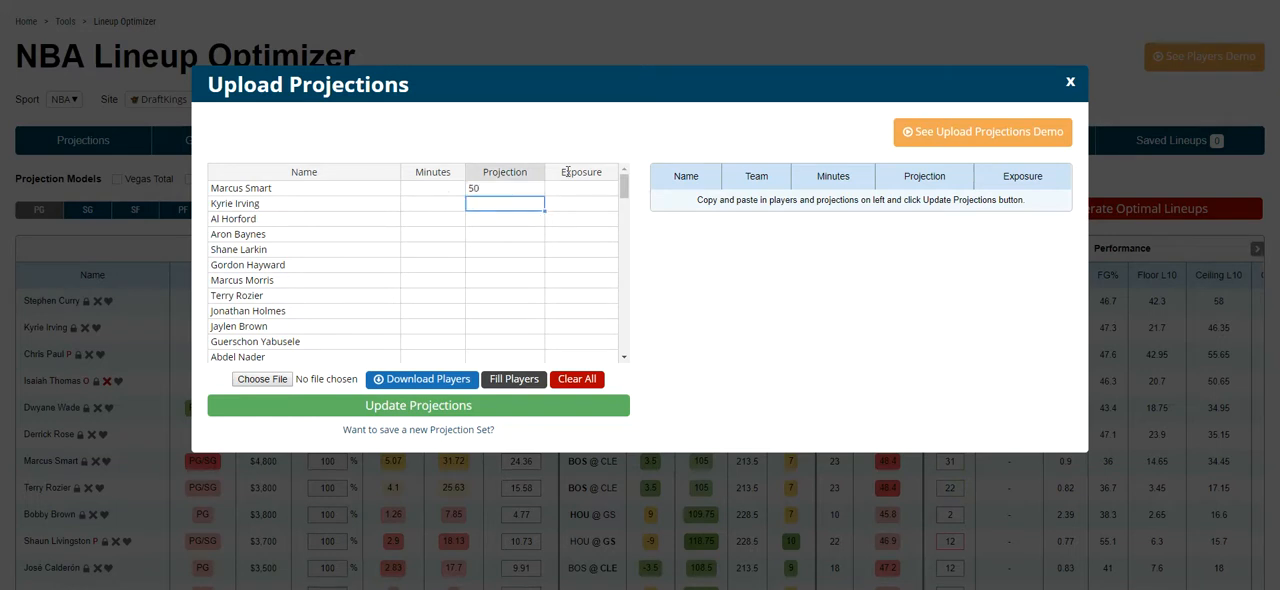
pyautogui.press('Left')
pyautogui.write('25')
pyautogui.press('Return')
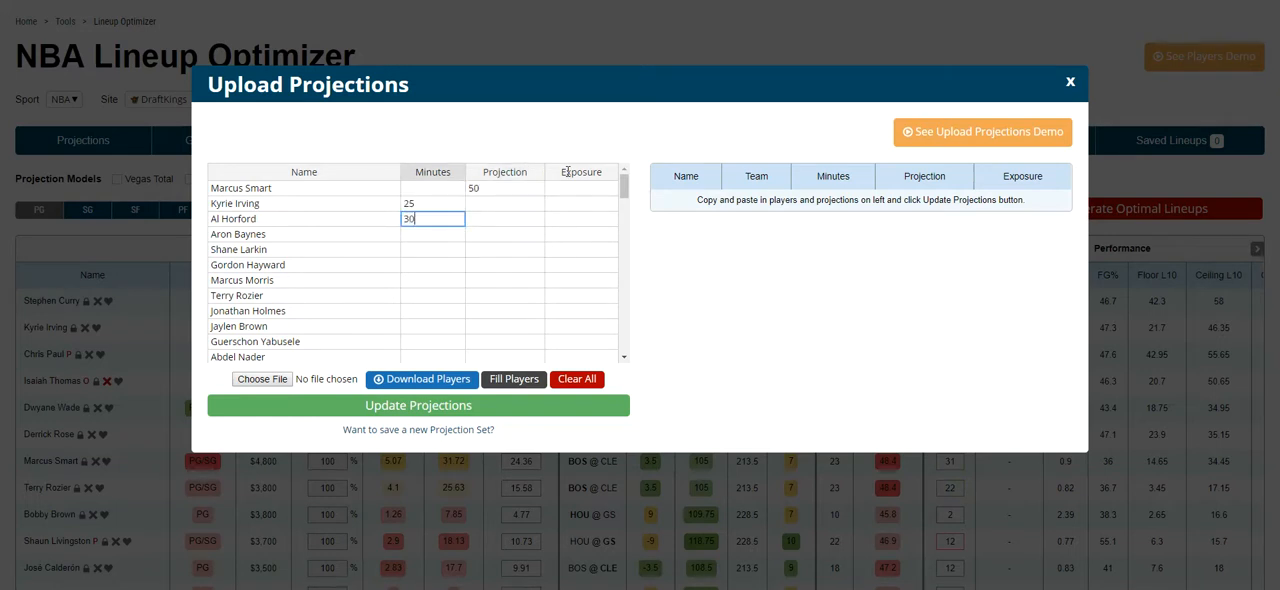
pyautogui.press('Return')
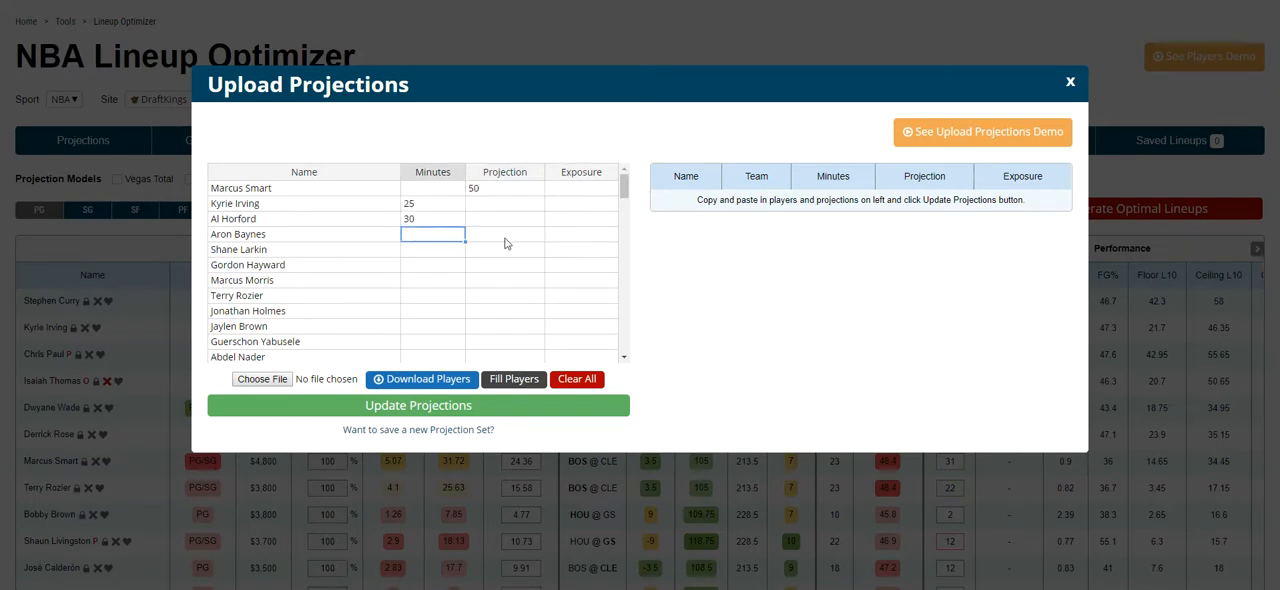
# Step: Save the entered values as a new projection set named "my fav" and close the projections upload
pyautogui.click(445, 429)
pyautogui.write('my')
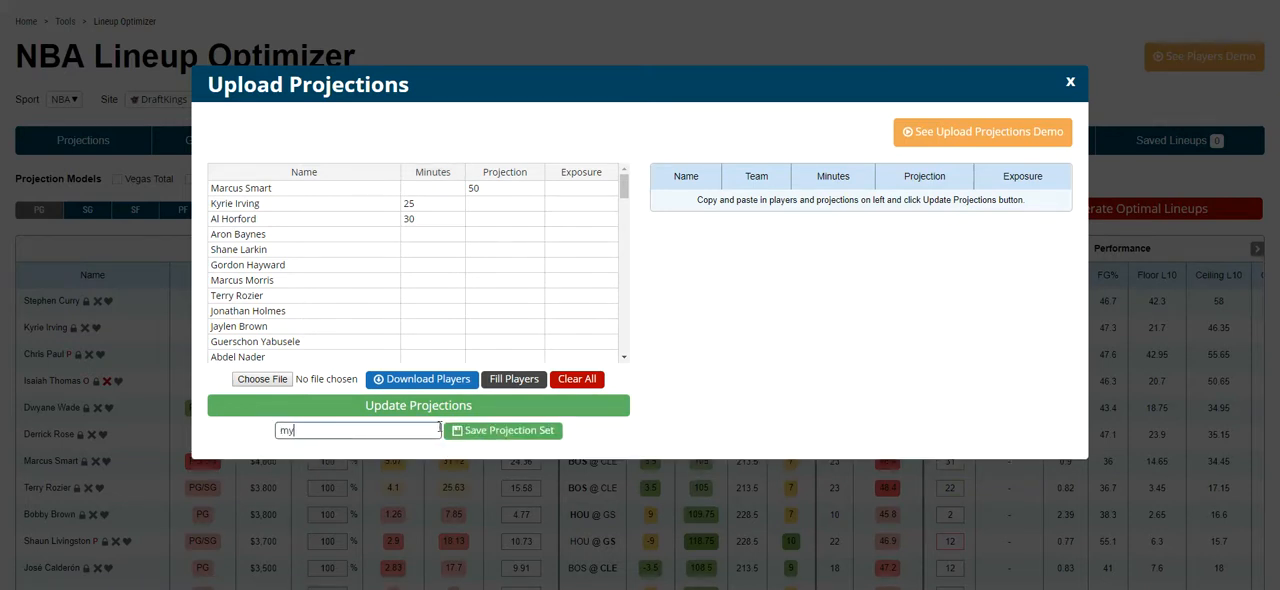
pyautogui.write(' fav')
pyautogui.click(506, 431)
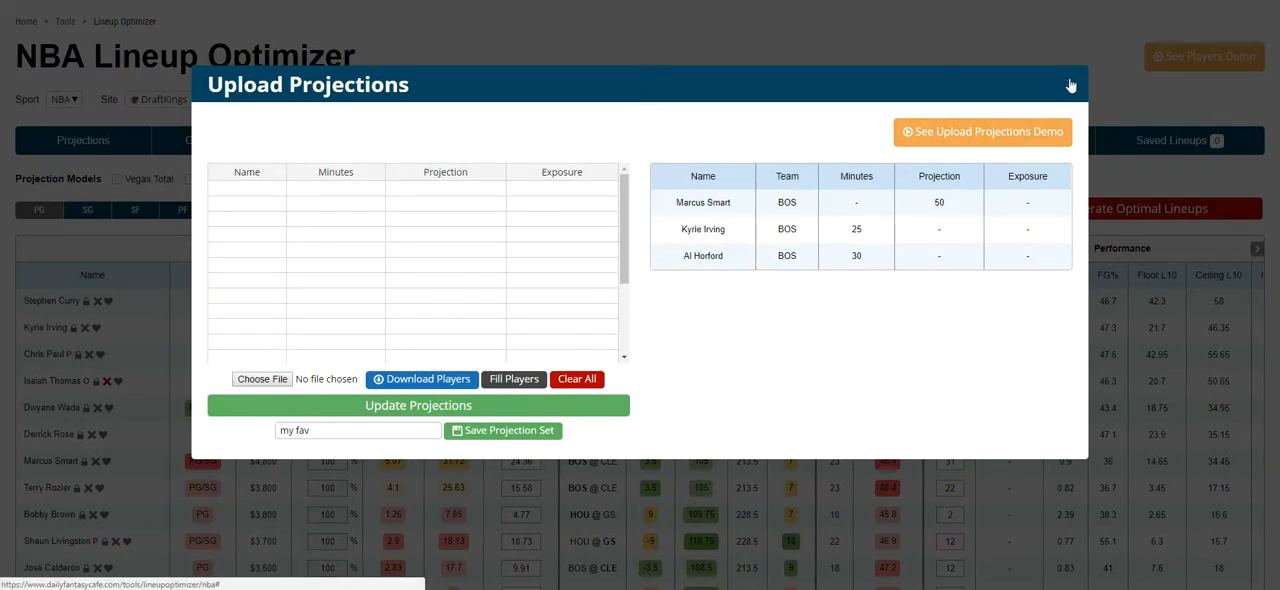
pyautogui.click(1070, 85)
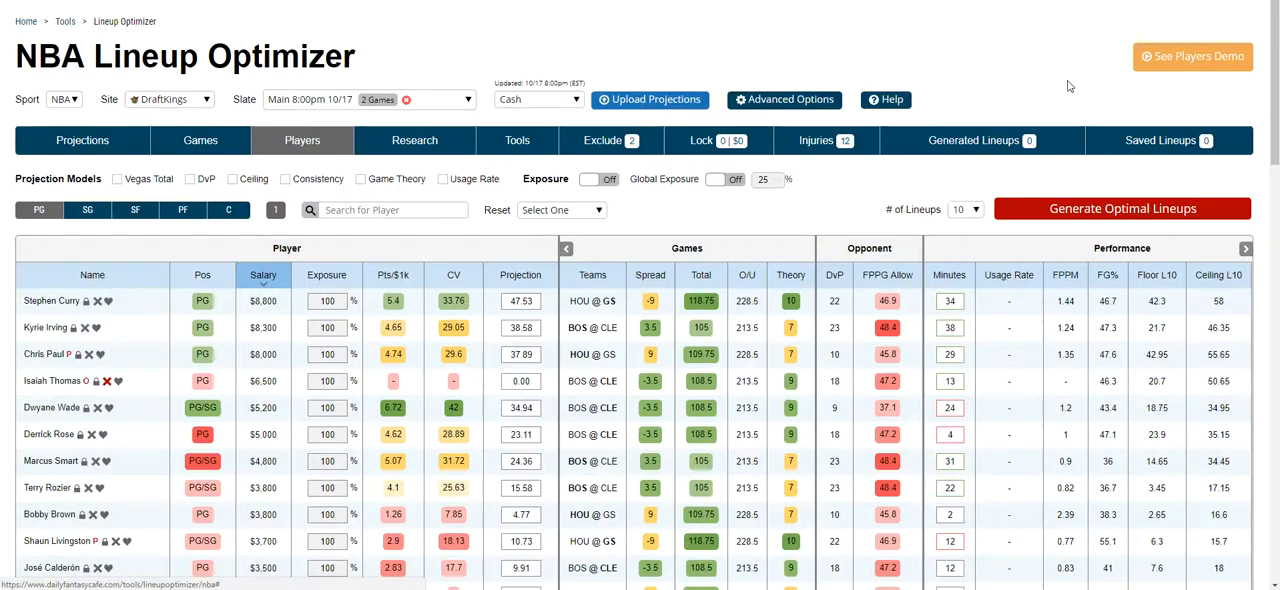
# Step: Load the my fav projection set in the player table, and switch the projections to GPP
pyautogui.click(535, 100)
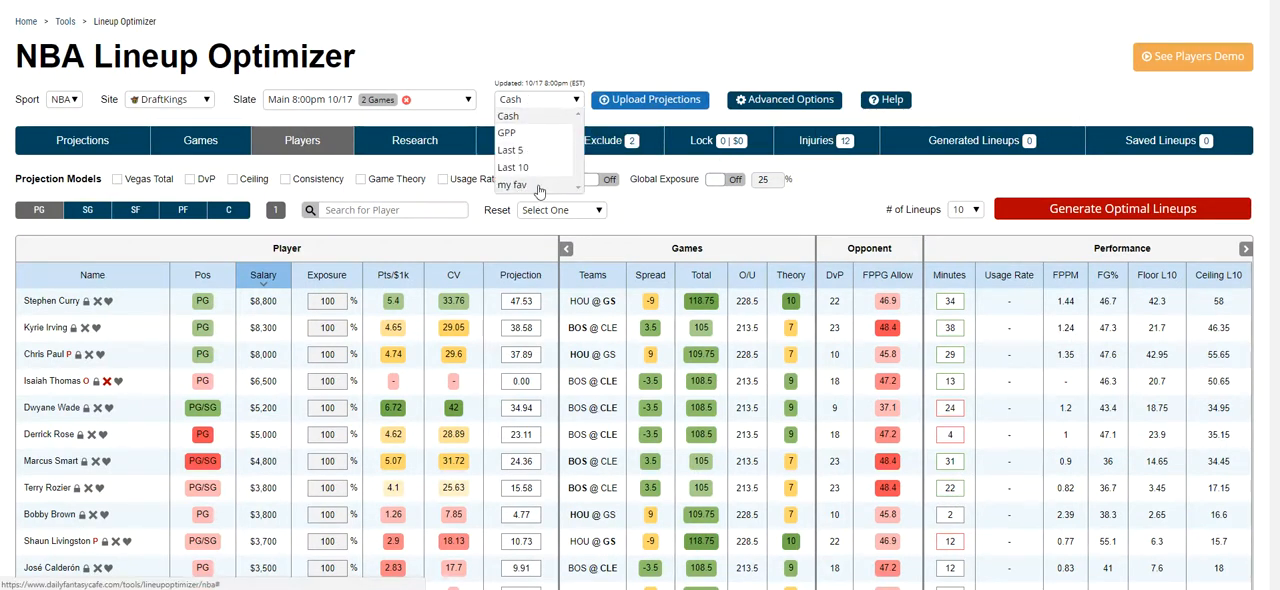
pyautogui.click(539, 187)
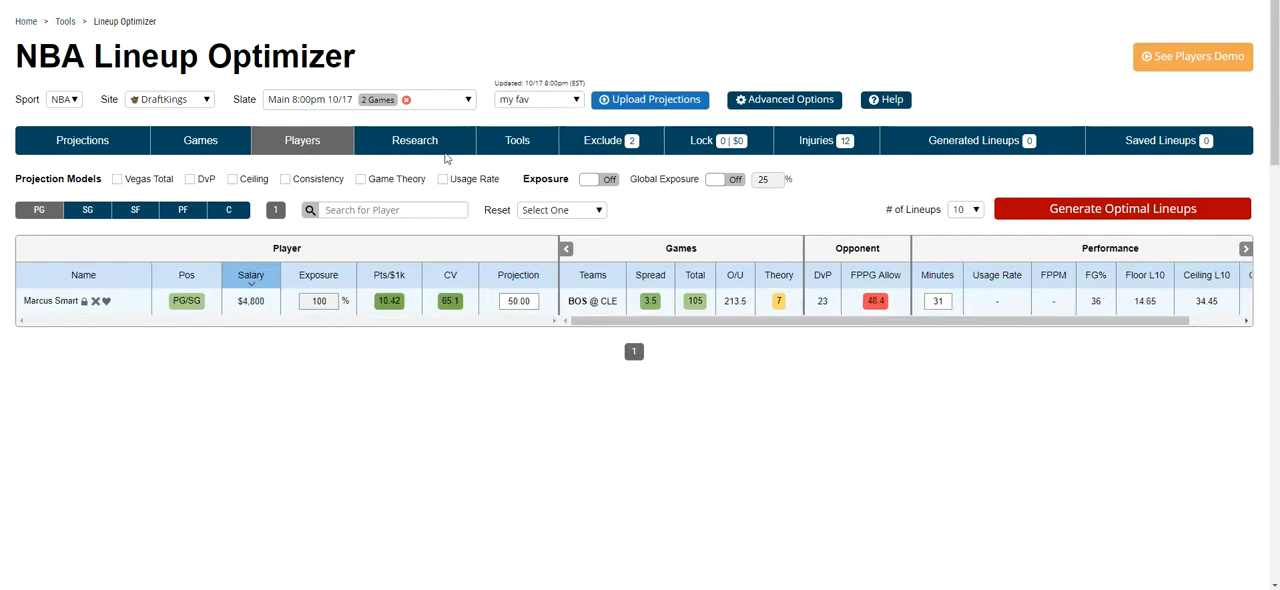
pyautogui.click(532, 100)
pyautogui.click(531, 134)
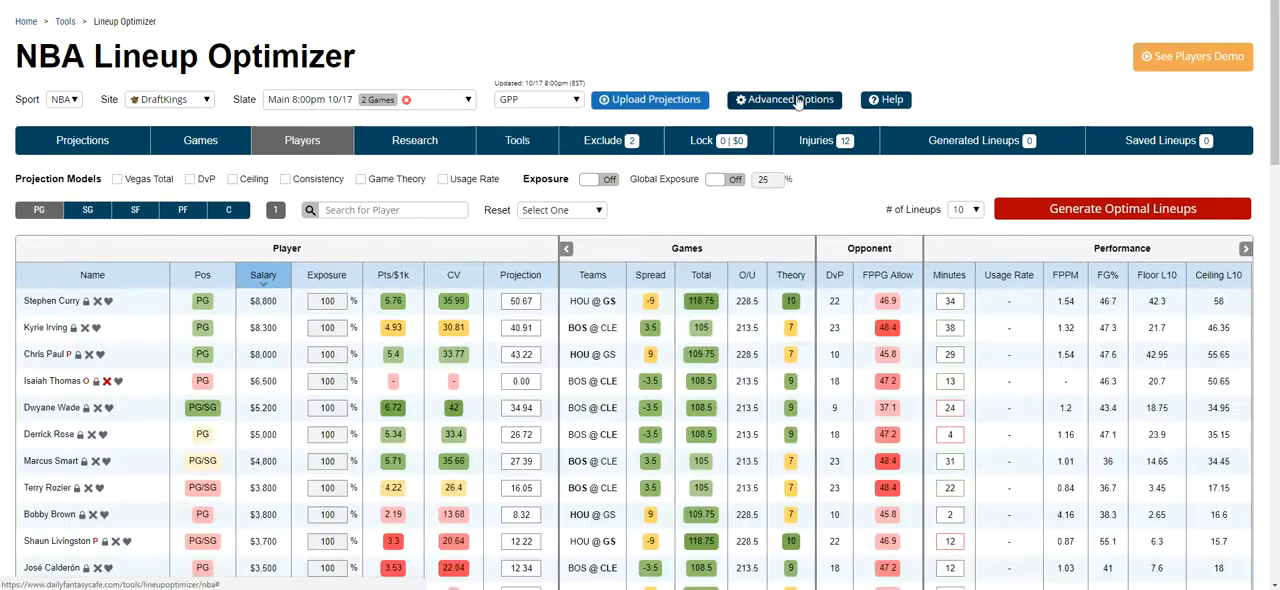
# Step: Add Kyrie Irving and Shane Larkin to the bulk update list in Advanced Options
pyautogui.click(790, 100)
pyautogui.click(437, 134)
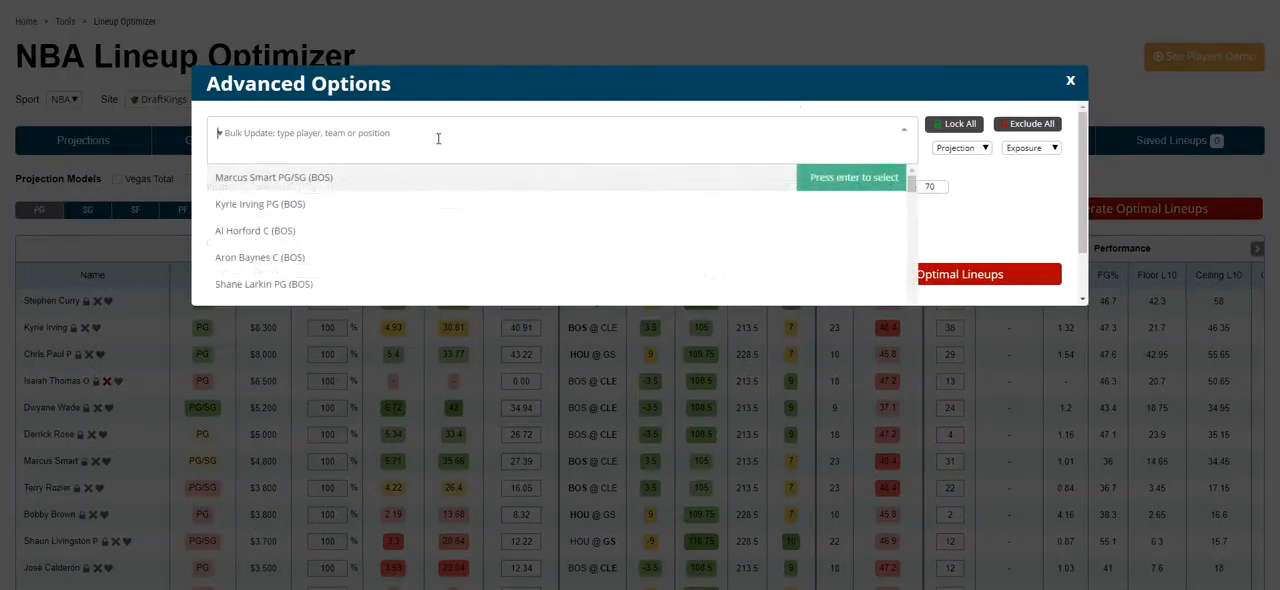
pyautogui.click(357, 203)
pyautogui.click(383, 148)
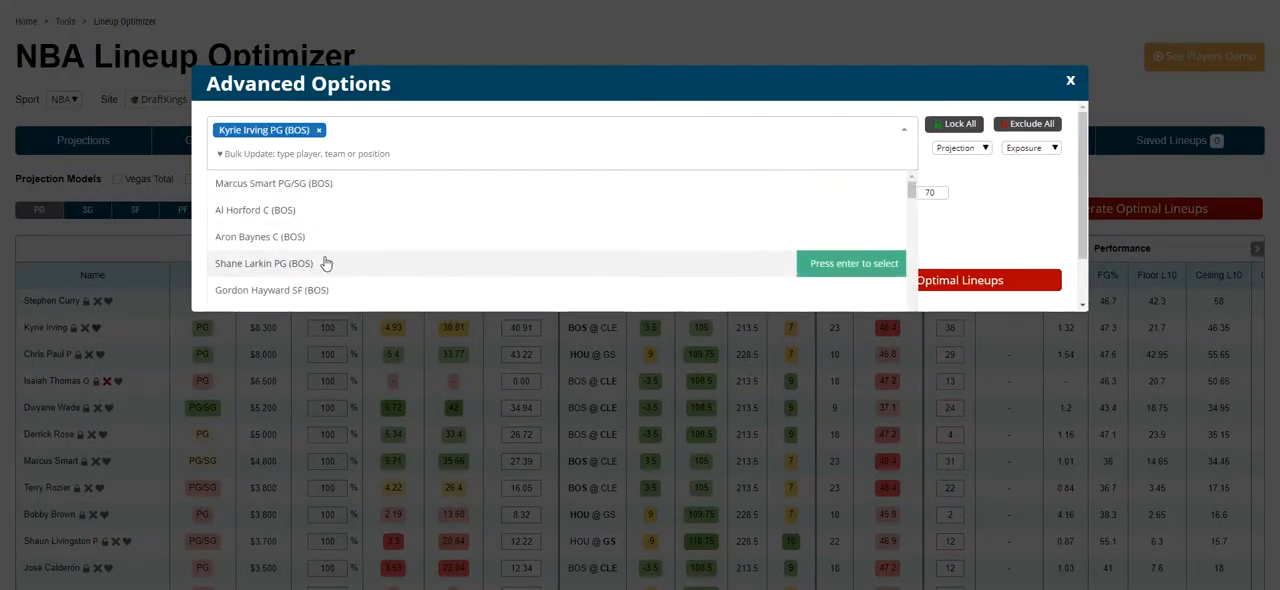
pyautogui.click(409, 260)
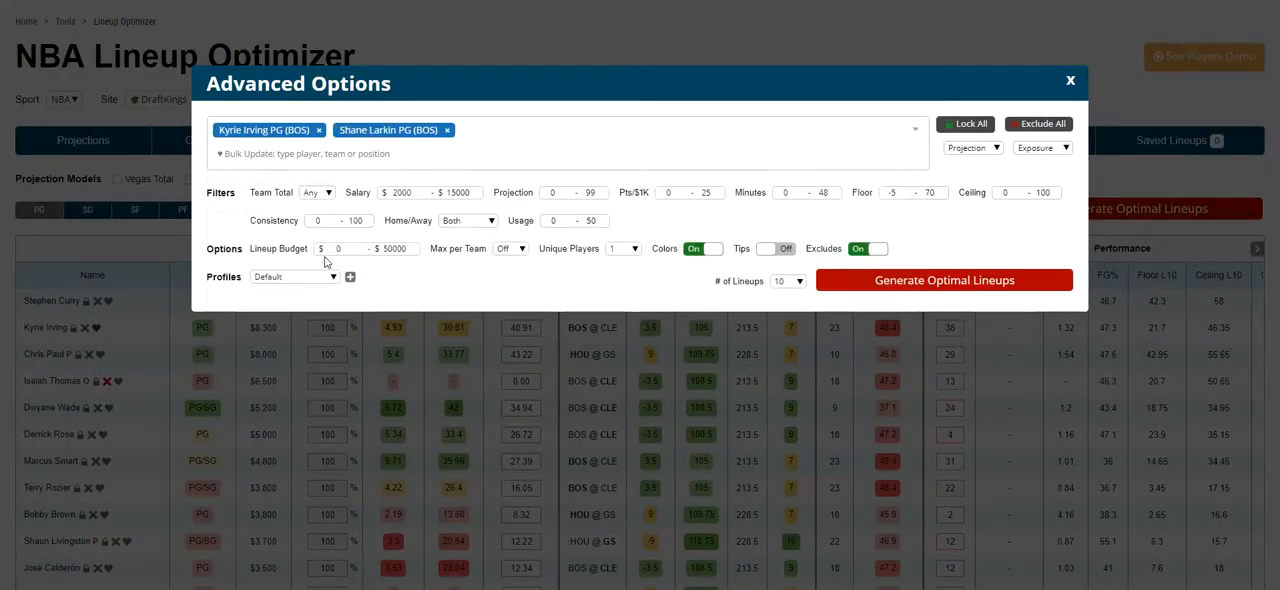
# Step: Look through the bulk projection and exposure adjustments, and remove both players from the bulk update list
pyautogui.click(968, 148)
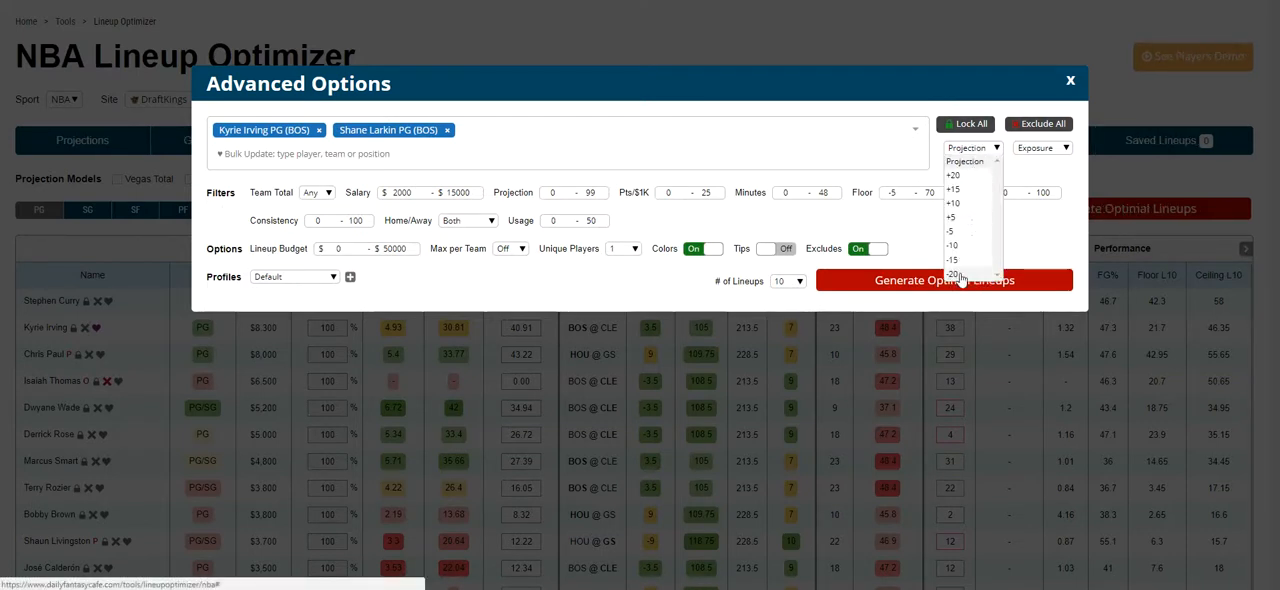
pyautogui.click(1040, 149)
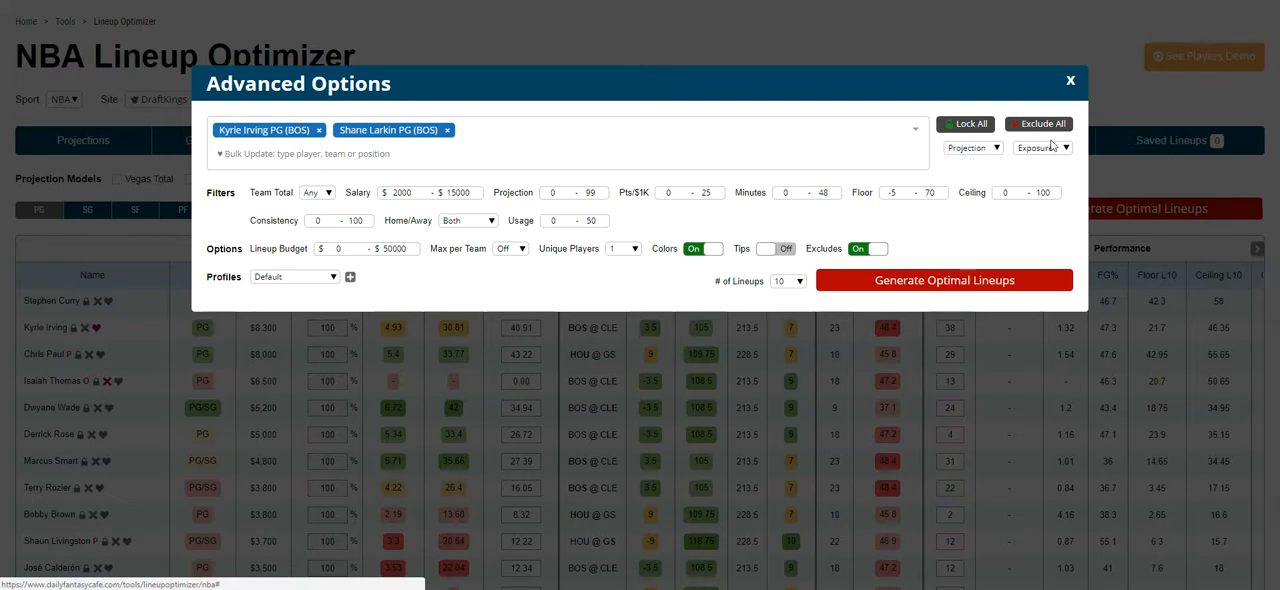
pyautogui.click(1045, 150)
pyautogui.click(1047, 151)
pyautogui.click(320, 130)
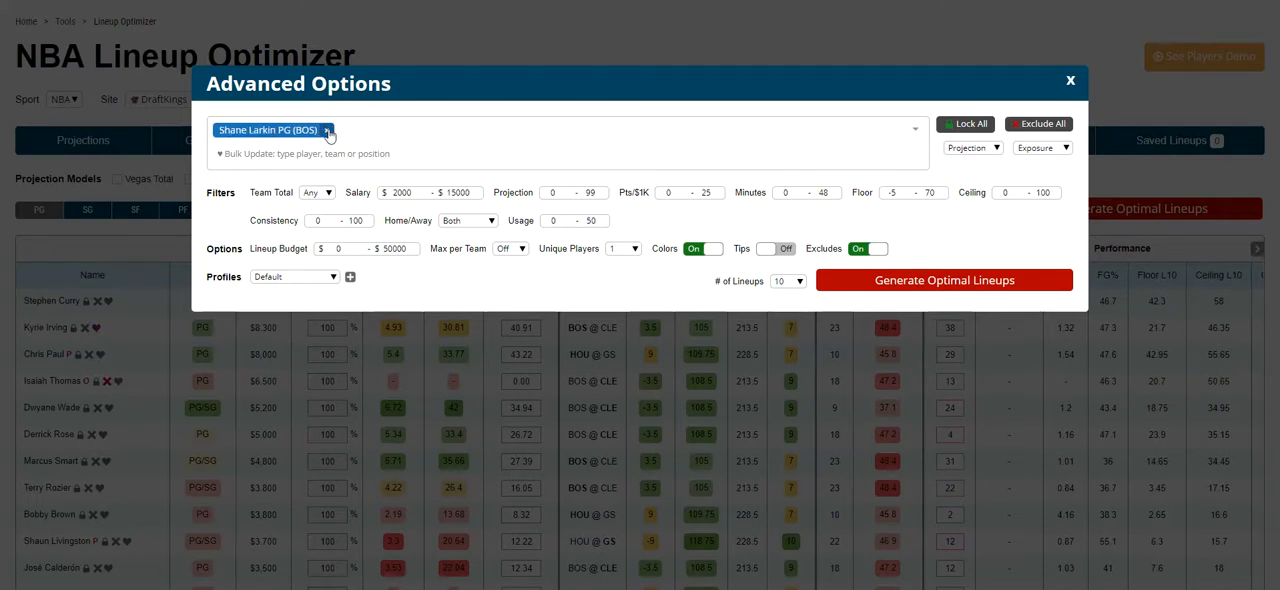
pyautogui.click(326, 130)
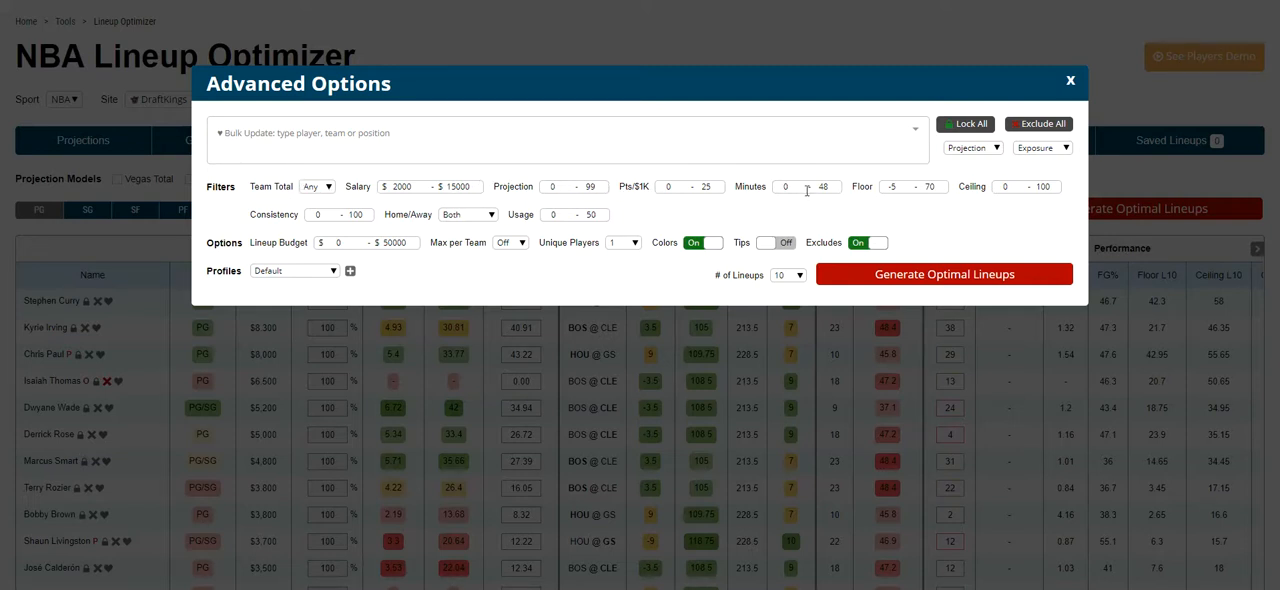
# Step: Turn on Tips and view the available Max per Team limits, leaving that limit off
pyautogui.click(766, 245)
pyautogui.moveTo(521, 219)
pyautogui.moveTo(278, 253)
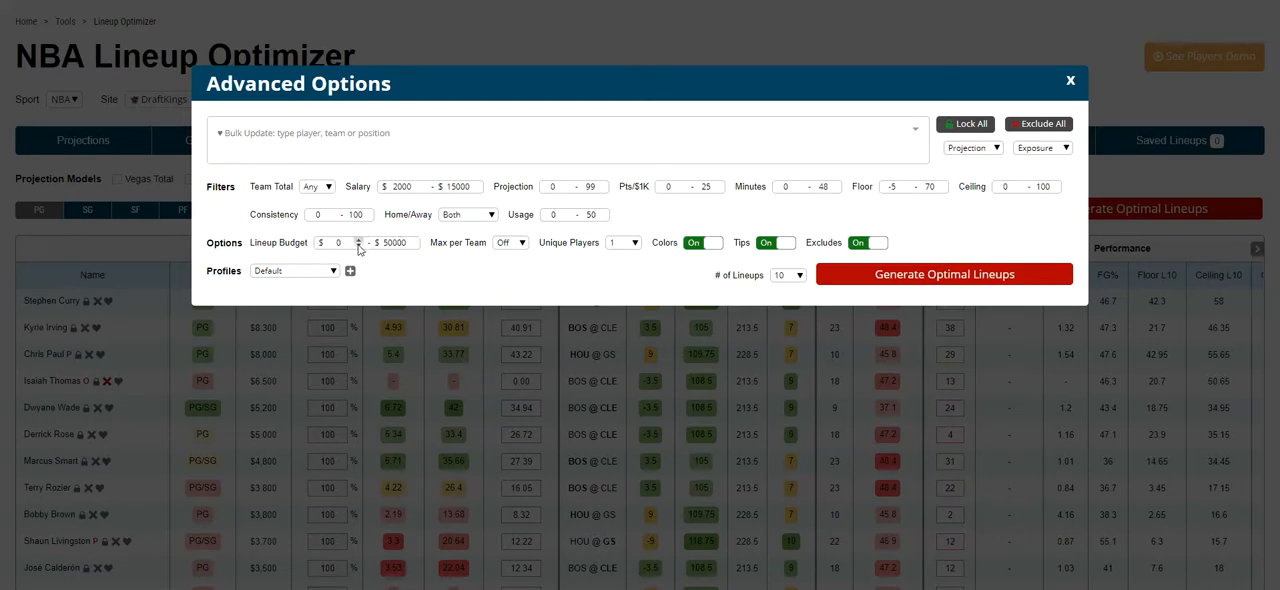
pyautogui.click(512, 243)
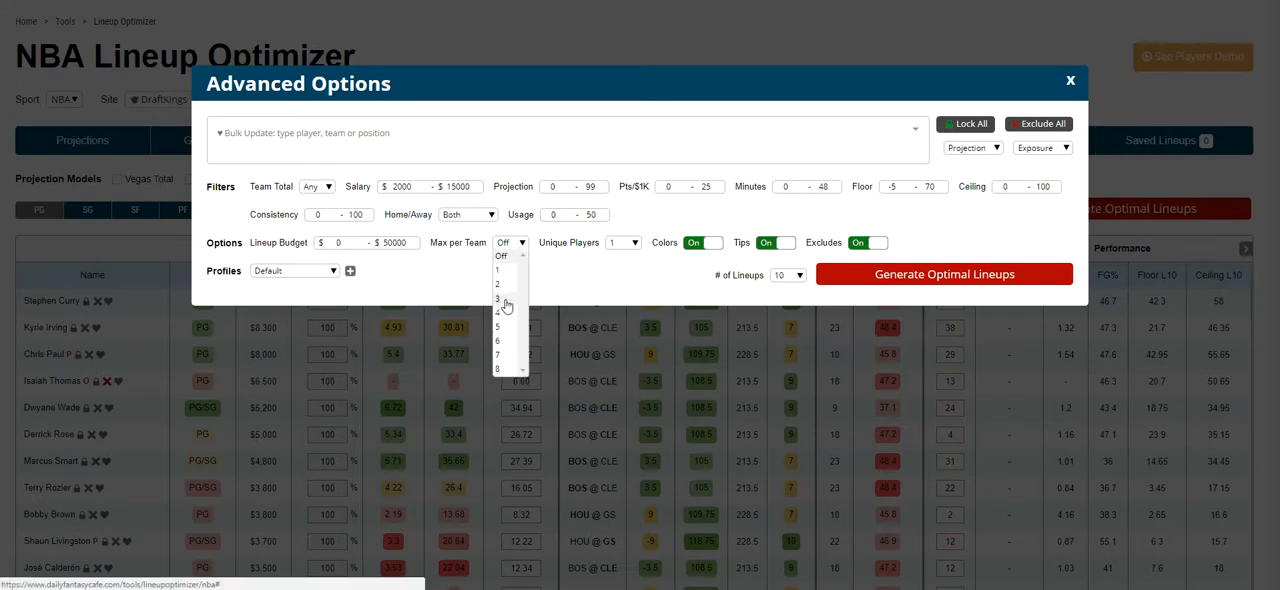
pyautogui.click(560, 262)
# Step: Set Unique Players to 3, and switch Colors off and back on
pyautogui.click(621, 244)
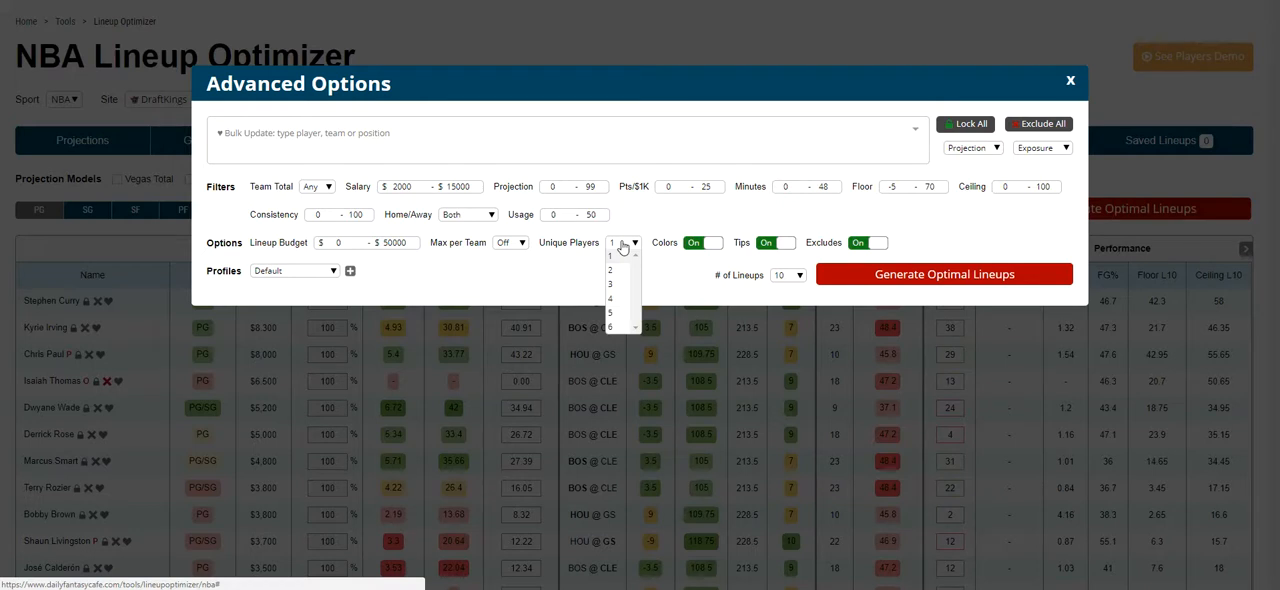
pyautogui.moveTo(581, 242)
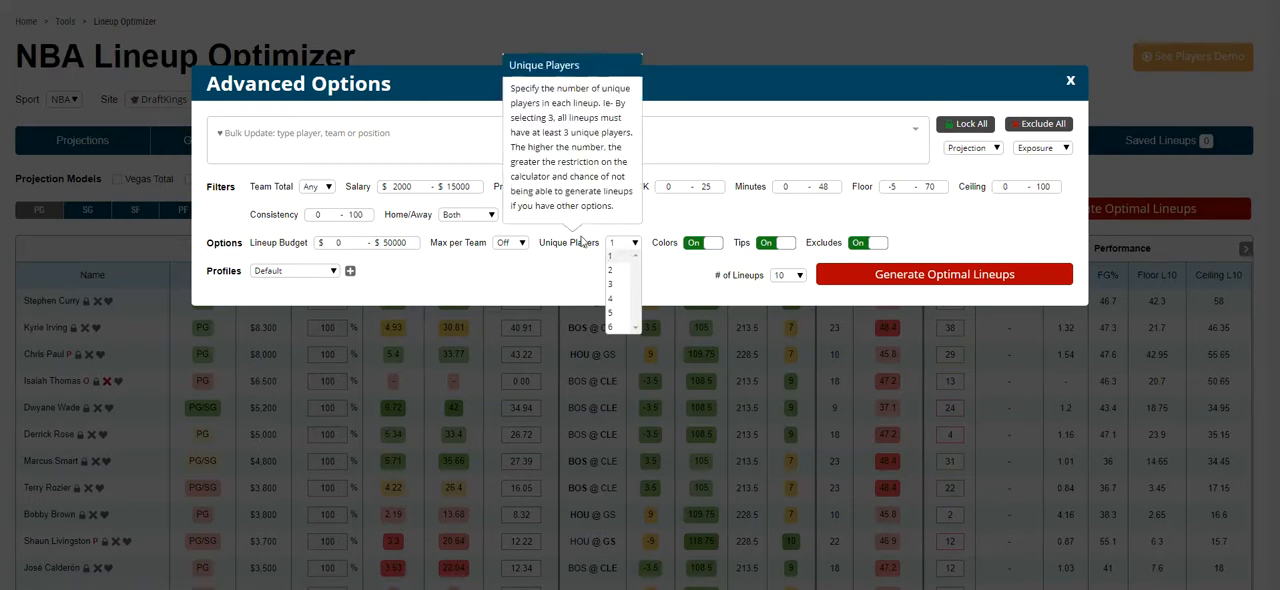
pyautogui.click(581, 241)
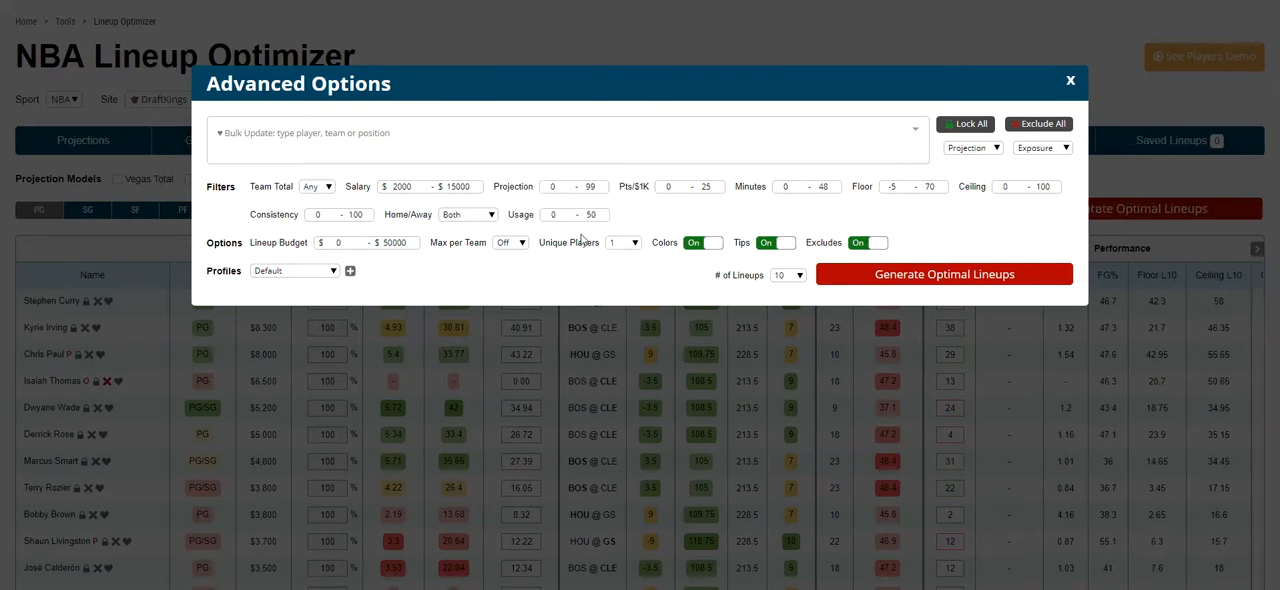
pyautogui.click(625, 243)
pyautogui.click(618, 284)
pyautogui.click(714, 246)
pyautogui.click(716, 247)
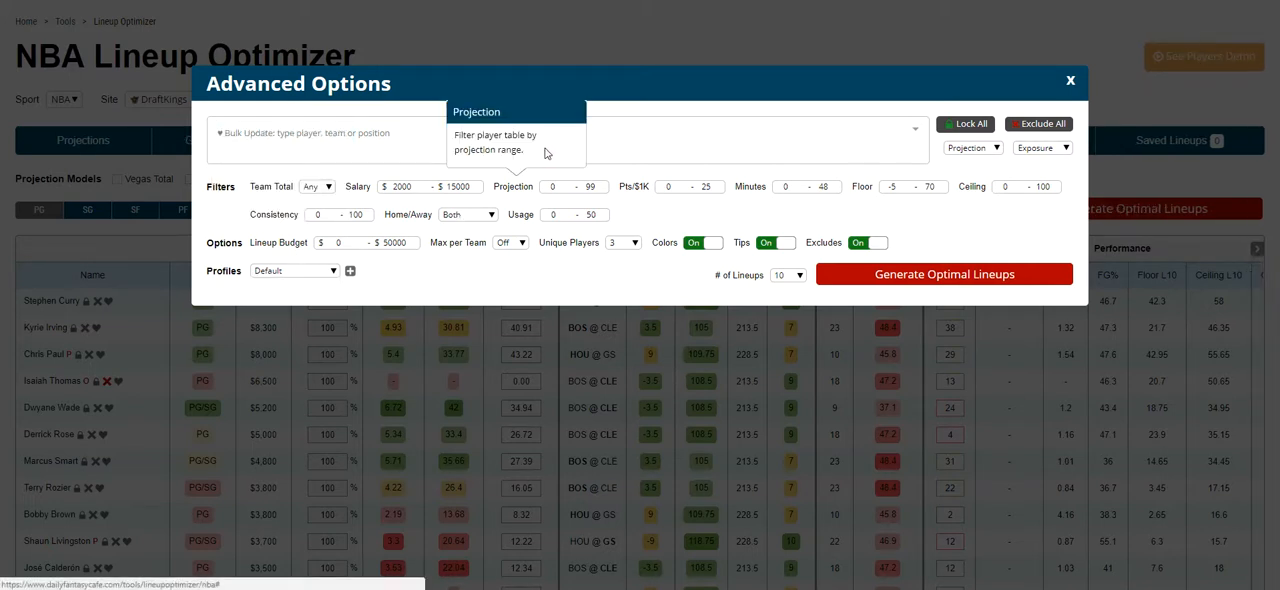
# Step: Lock Kyrie Irving through the bulk update and save the current settings as a new profile named favorite-am
pyautogui.click(851, 141)
pyautogui.click(381, 199)
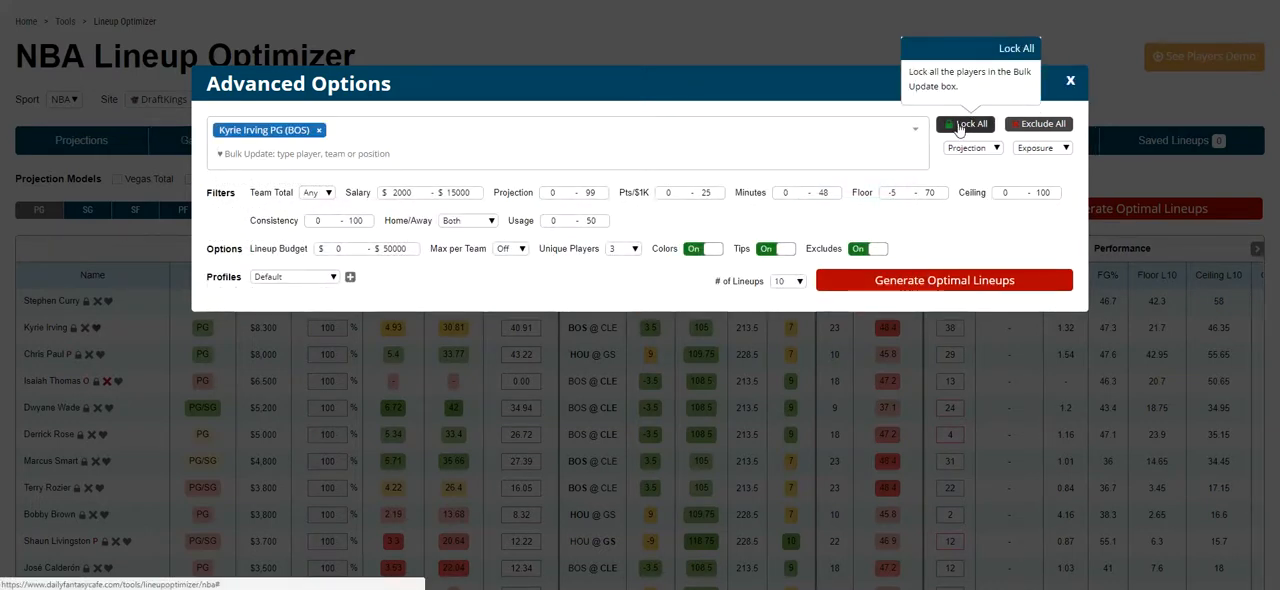
pyautogui.click(350, 277)
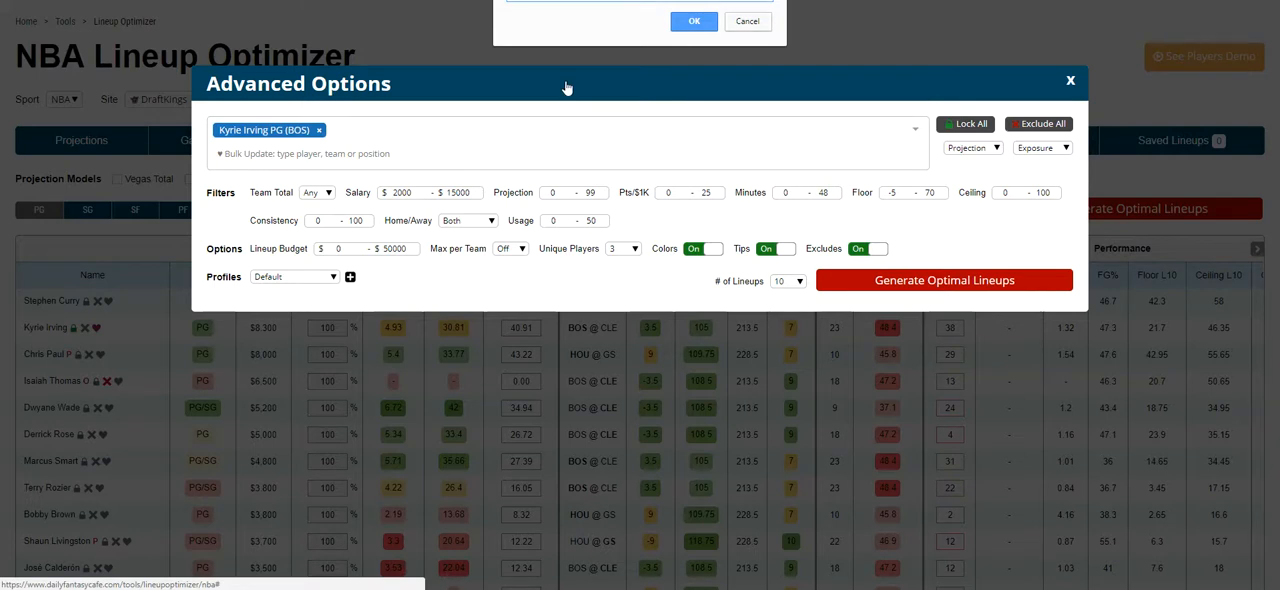
pyautogui.press('Return')
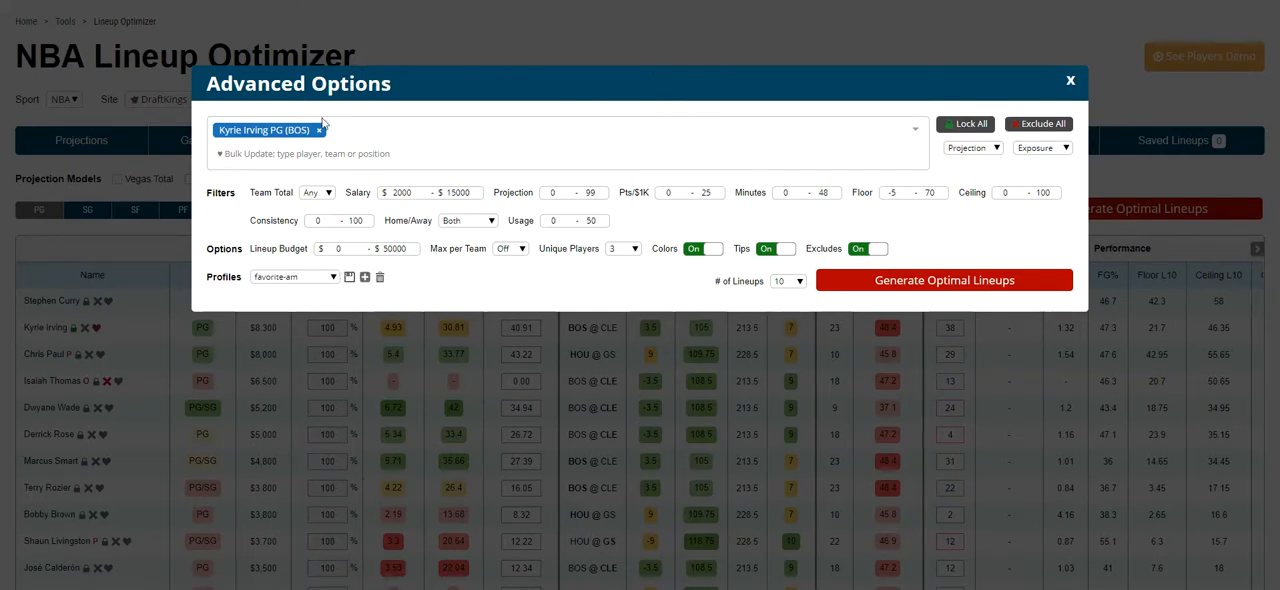
# Step: Load the Default profile
pyautogui.click(289, 278)
pyautogui.click(286, 290)
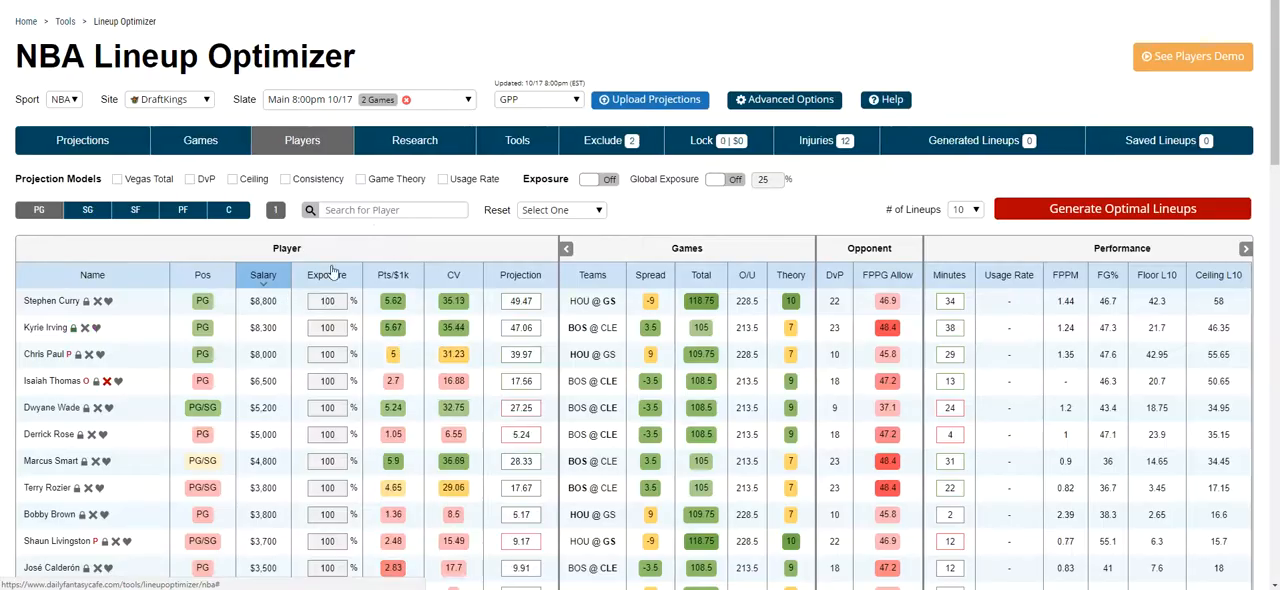
pyautogui.click(656, 100)
pyautogui.click(1075, 84)
# Step: Load the favorite-am profile in Advanced Options
pyautogui.click(715, 100)
pyautogui.click(274, 272)
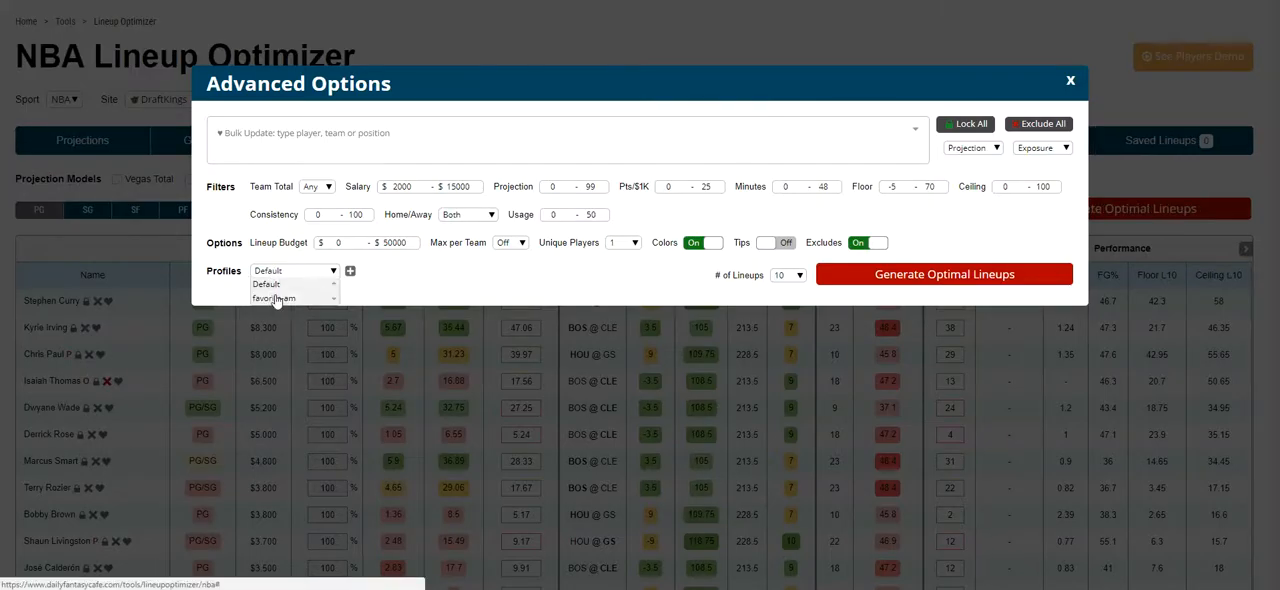
pyautogui.click(284, 288)
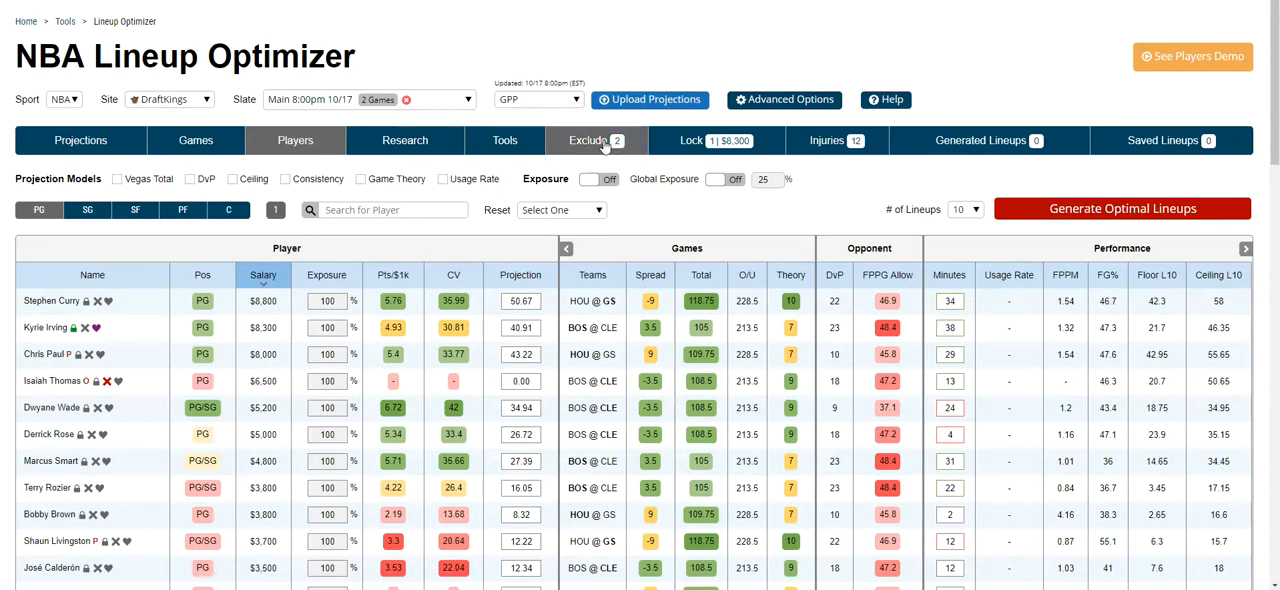
# Step: Check the locked players and the advanced settings of the loaded profile
pyautogui.click(715, 145)
pyautogui.click(805, 104)
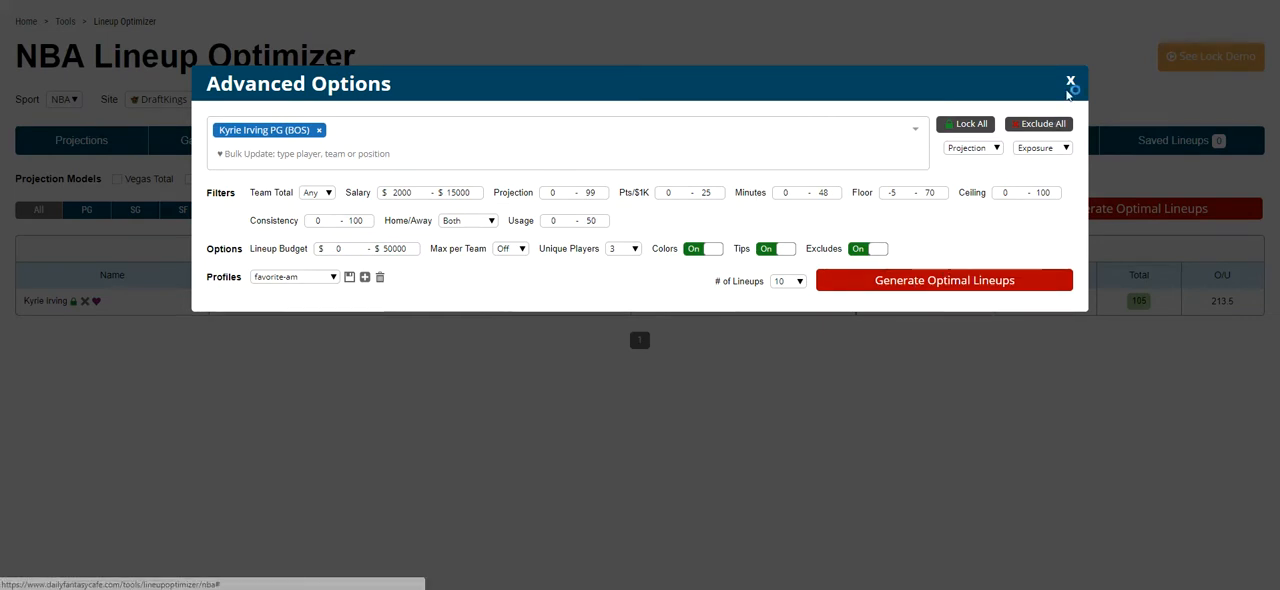
# Step: Generate 10 optimal lineups with the favorite-am profile and return to the player list
pyautogui.click(1005, 288)
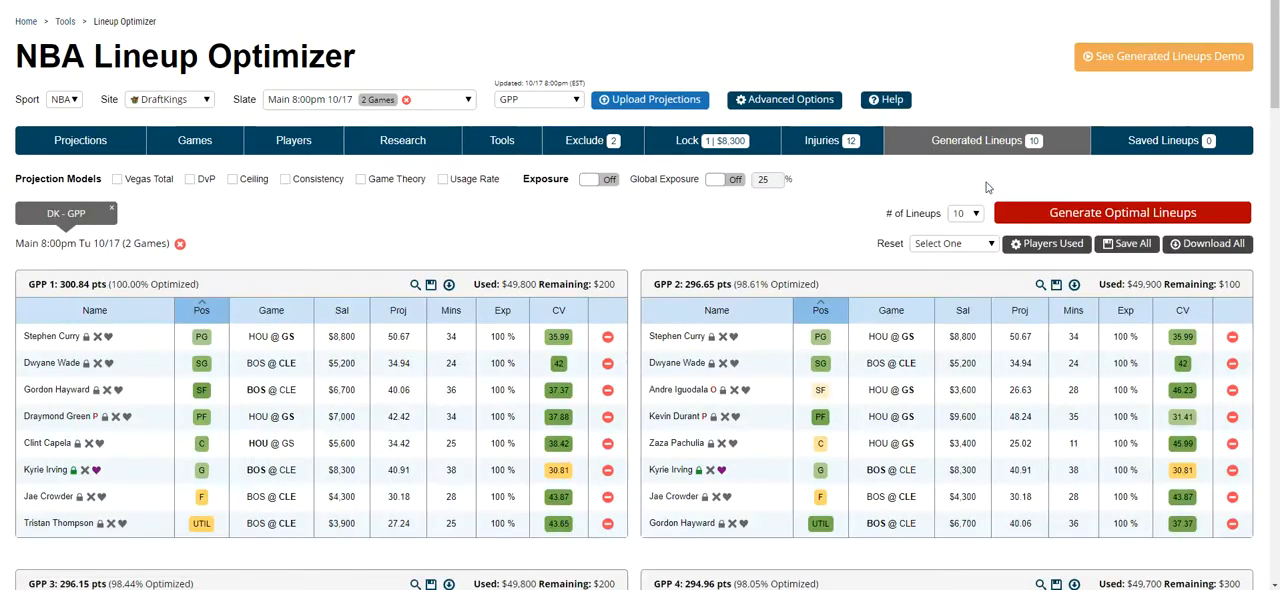
pyautogui.click(315, 144)
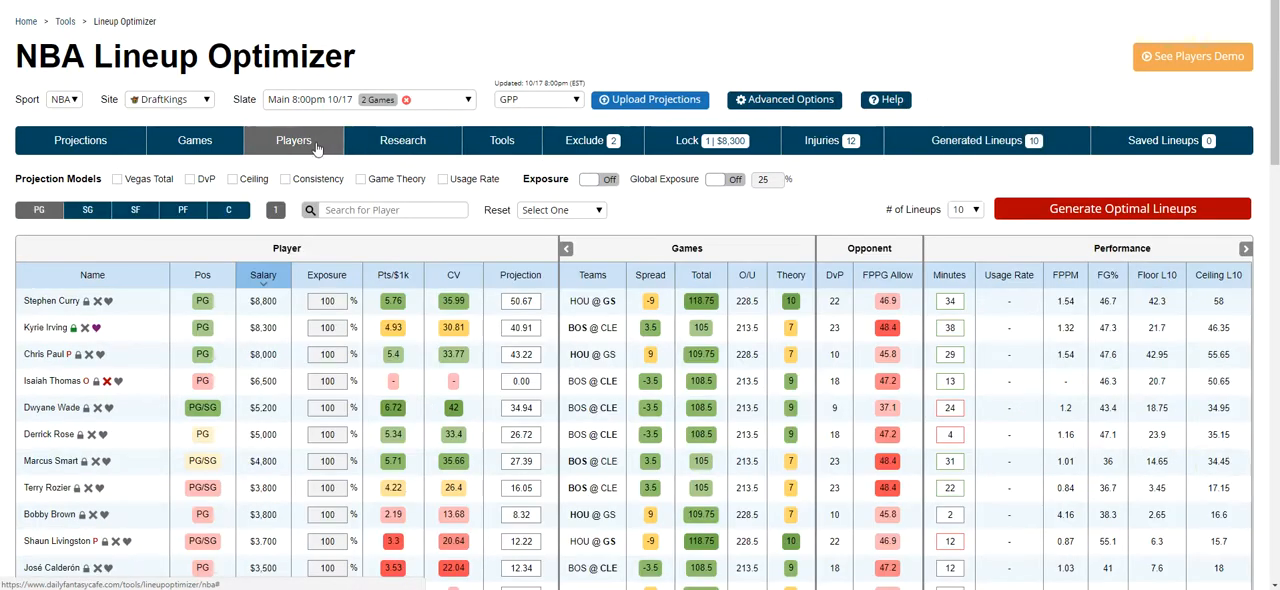
# Step: Try the Vegas Total projection model on the players sorted by projection, and switch the model off again
pyautogui.moveTo(124, 181)
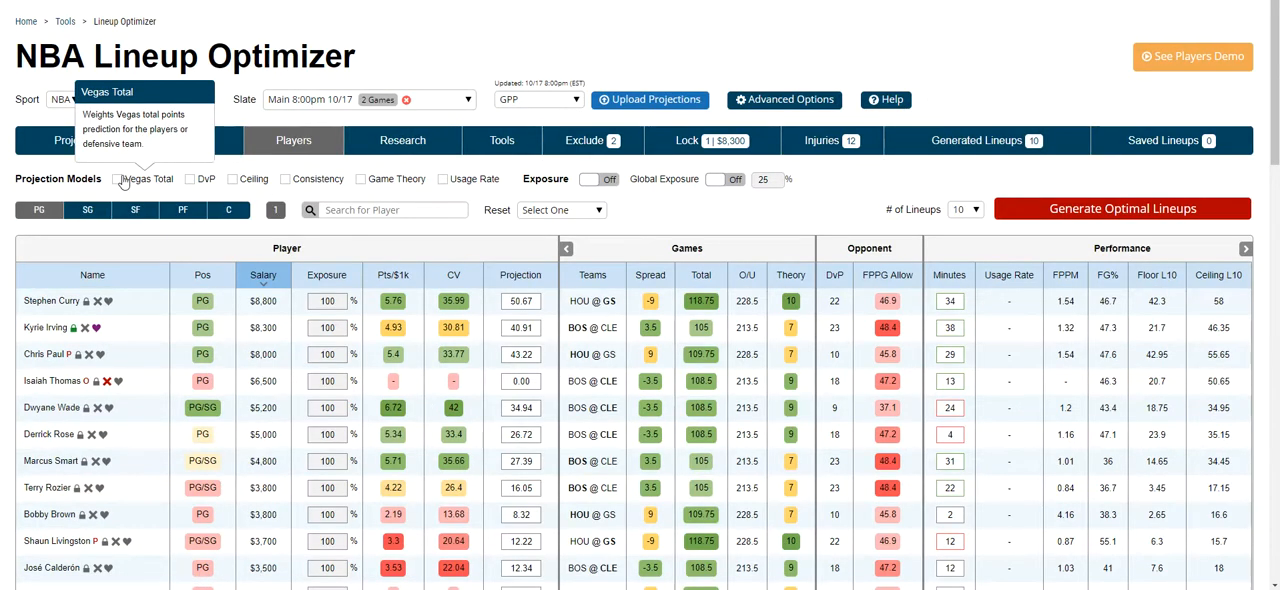
pyautogui.click(118, 179)
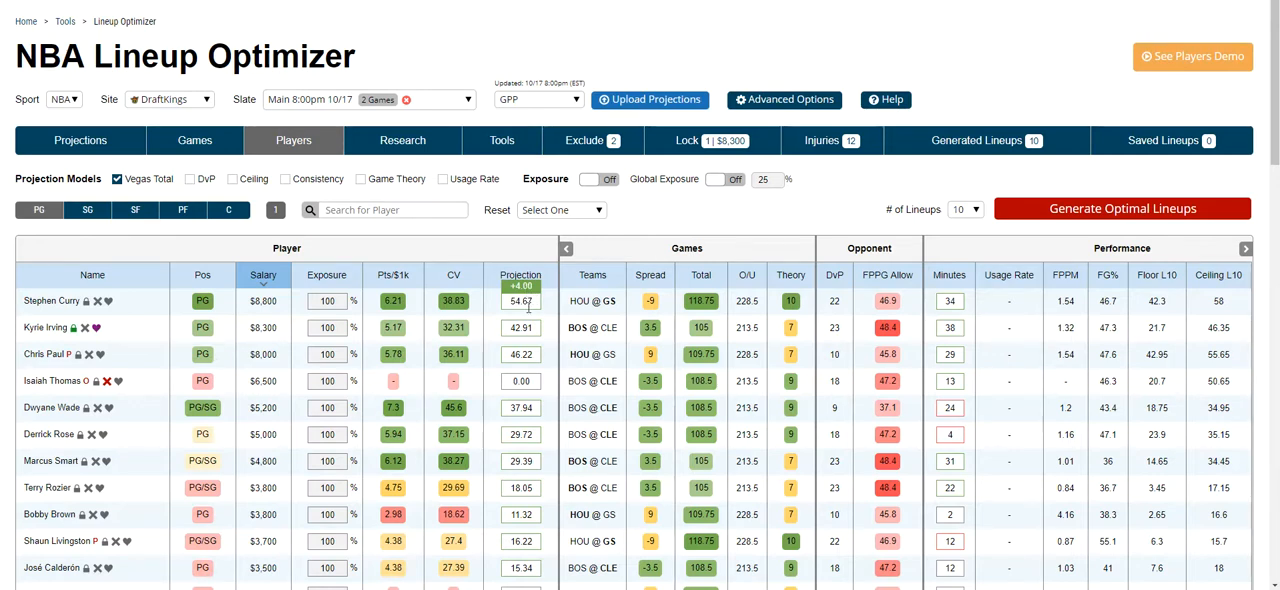
pyautogui.click(526, 278)
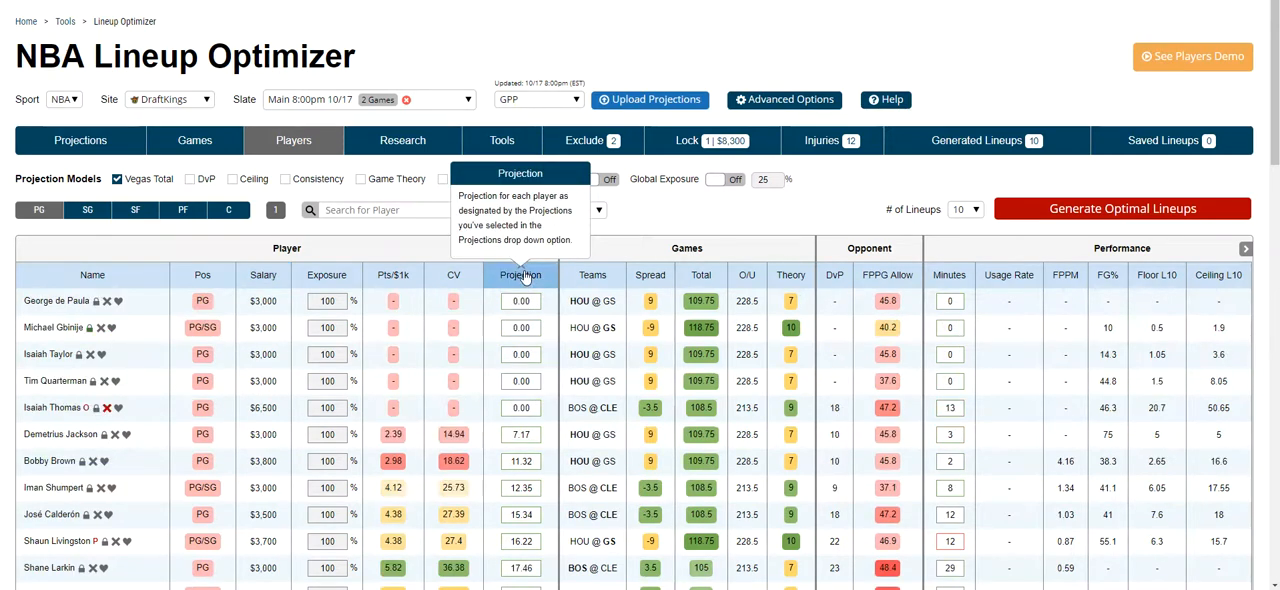
pyautogui.scroll(-2, 534, 372)
pyautogui.scroll(3, 534, 372)
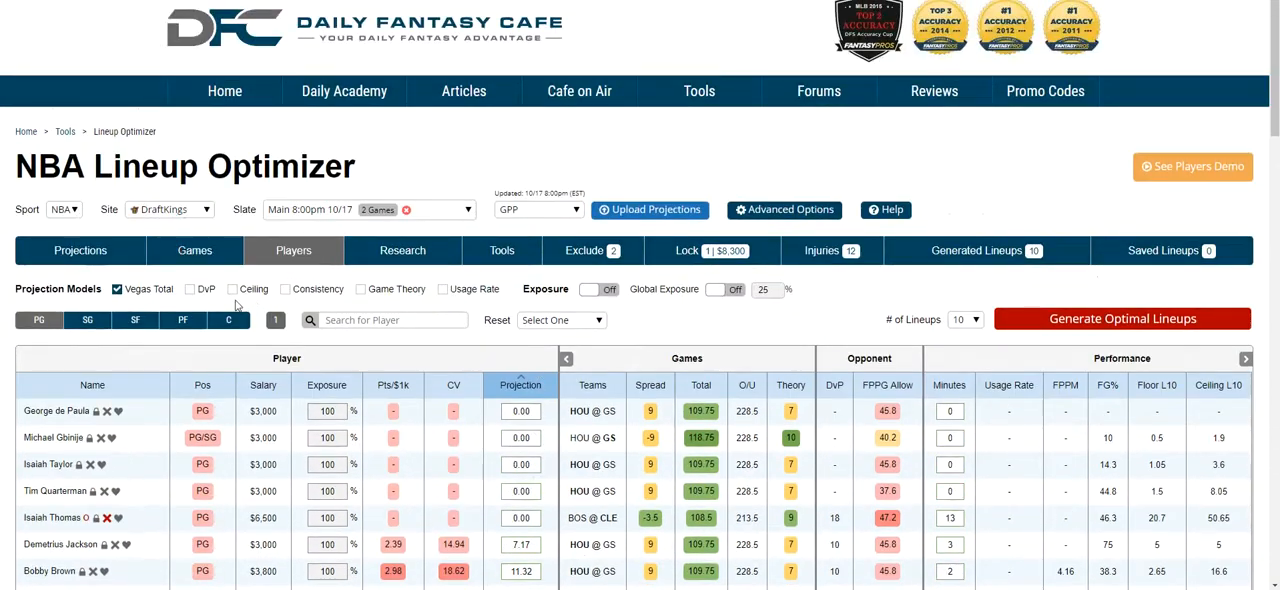
pyautogui.click(119, 290)
pyautogui.moveTo(217, 292)
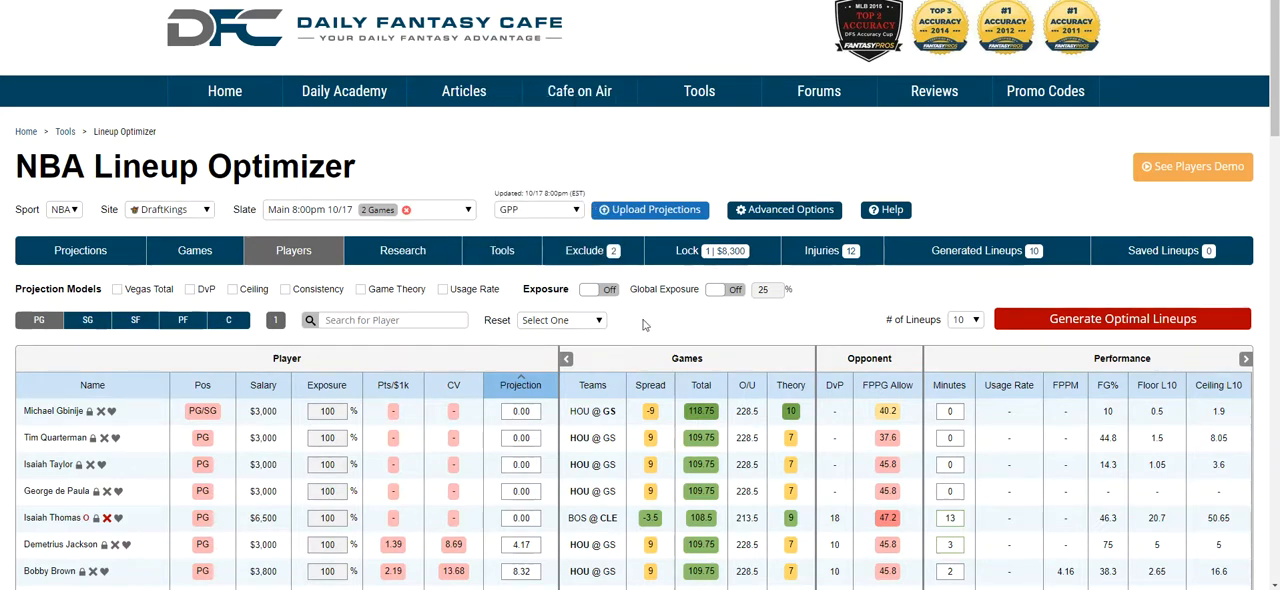
# Step: Turn on player exposure and set Michael Gbinije's exposure to 50%
pyautogui.scroll(-1, 644, 325)
pyautogui.click(602, 178)
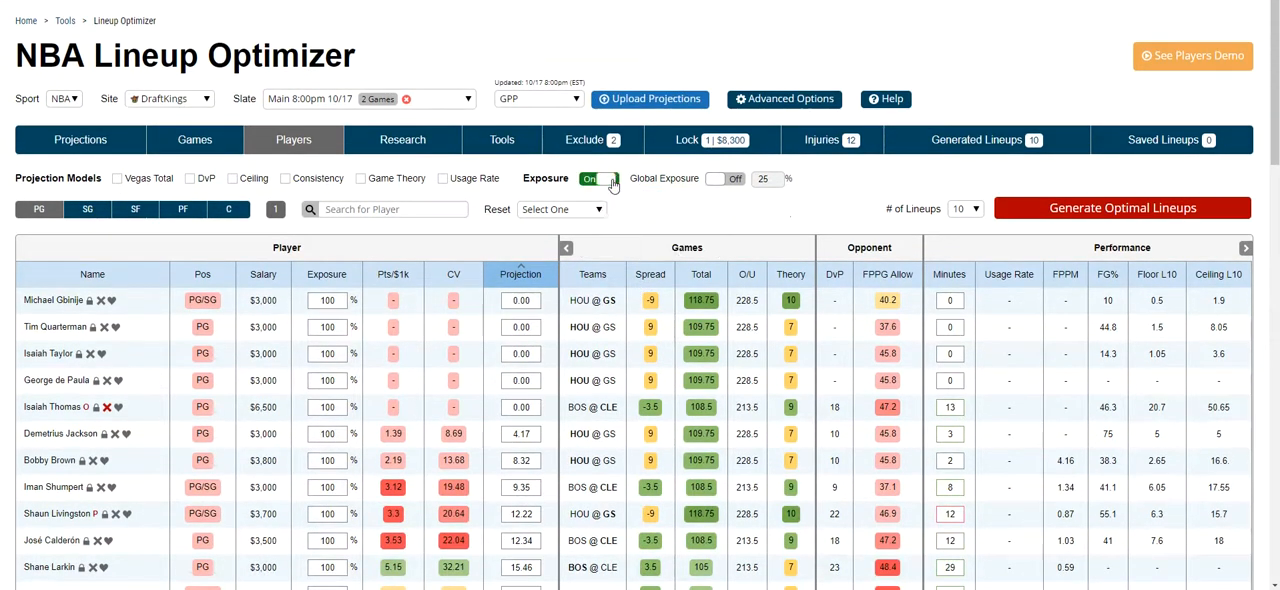
pyautogui.click(338, 302)
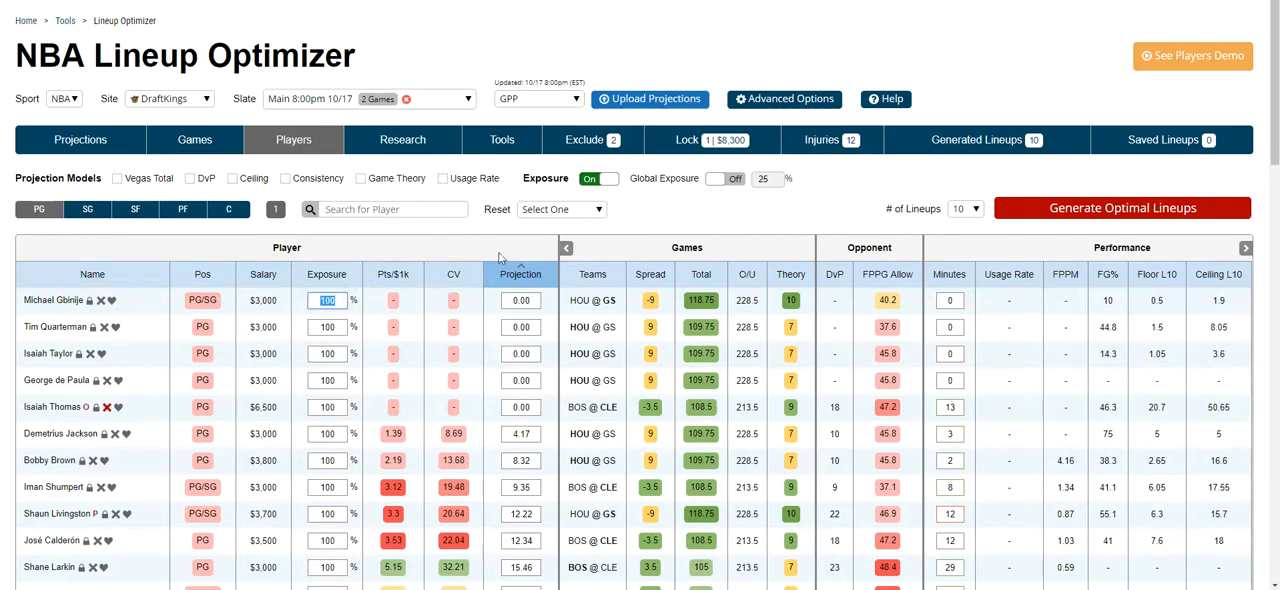
pyautogui.write('50')
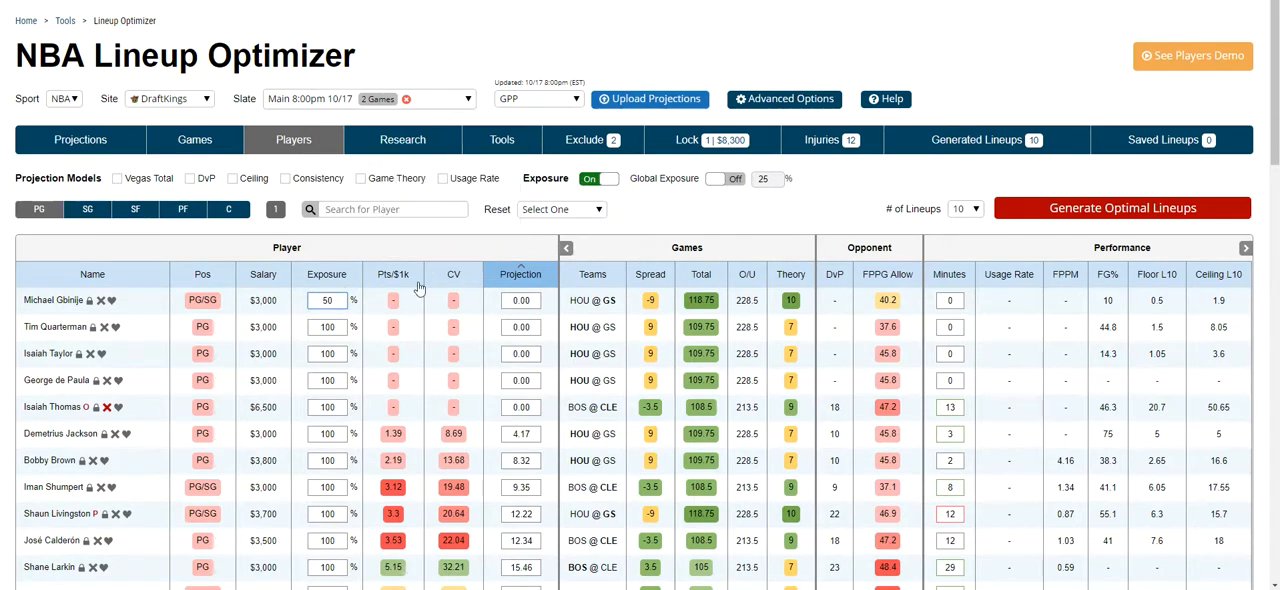
# Step: With the players sorted from highest projection down, lock Stephen Curry and set his exposure to 50%
pyautogui.click(517, 275)
pyautogui.click(340, 300)
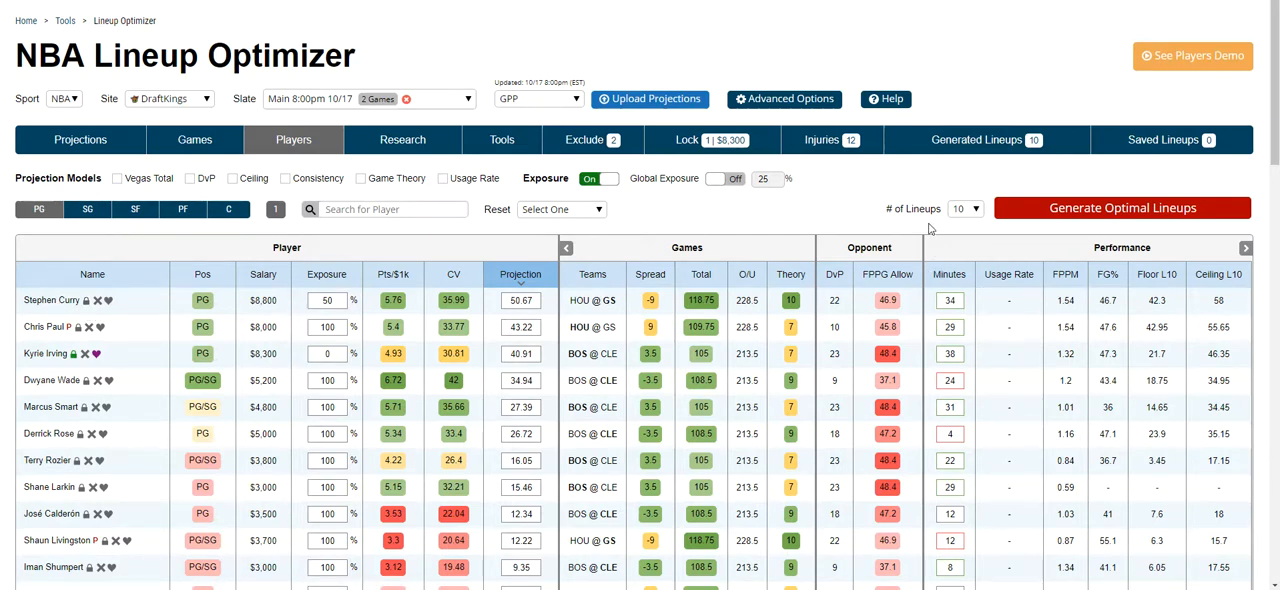
pyautogui.click(85, 300)
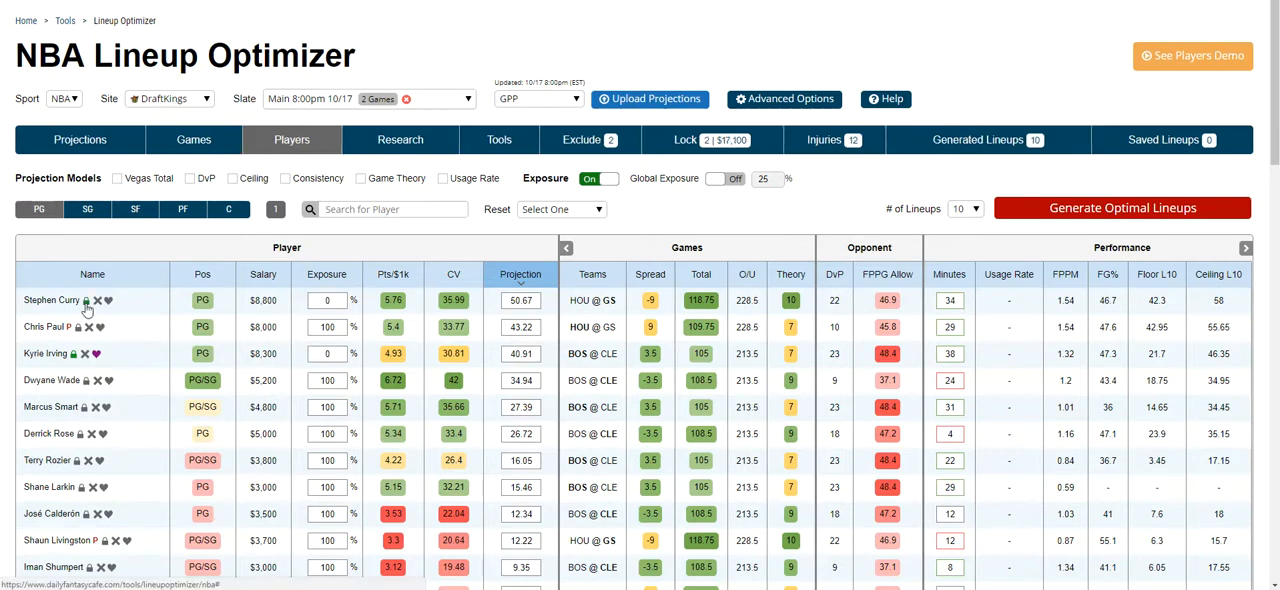
pyautogui.write('50')
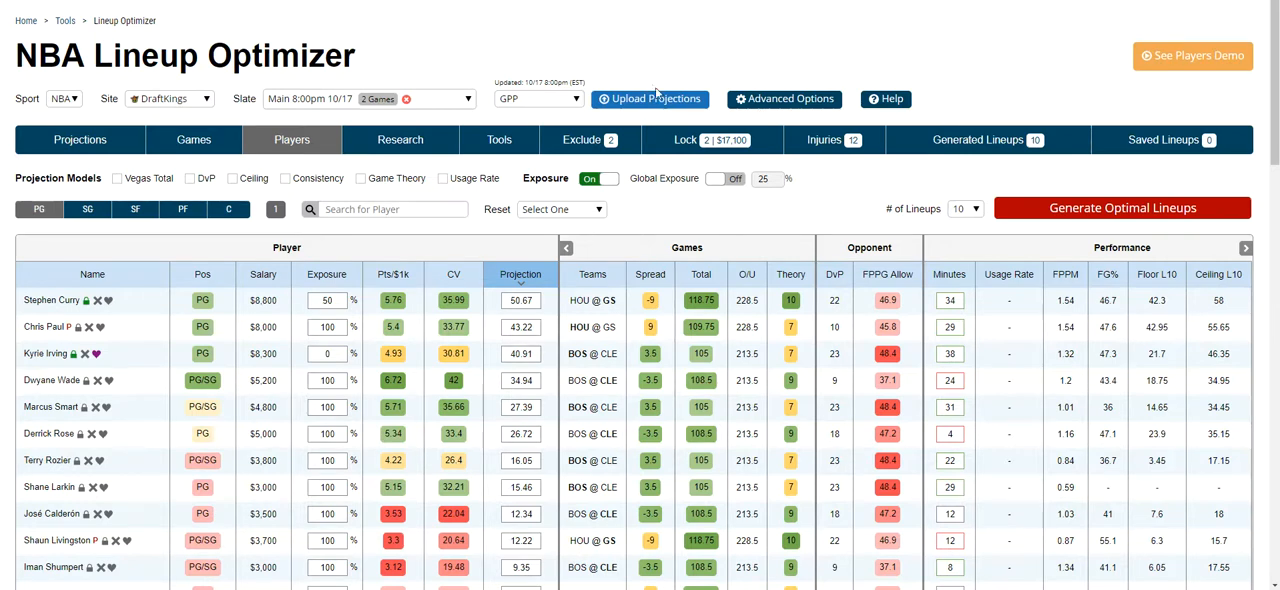
# Step: Turn on the global exposure at 25% and generate 10 optimal lineups
pyautogui.click(737, 179)
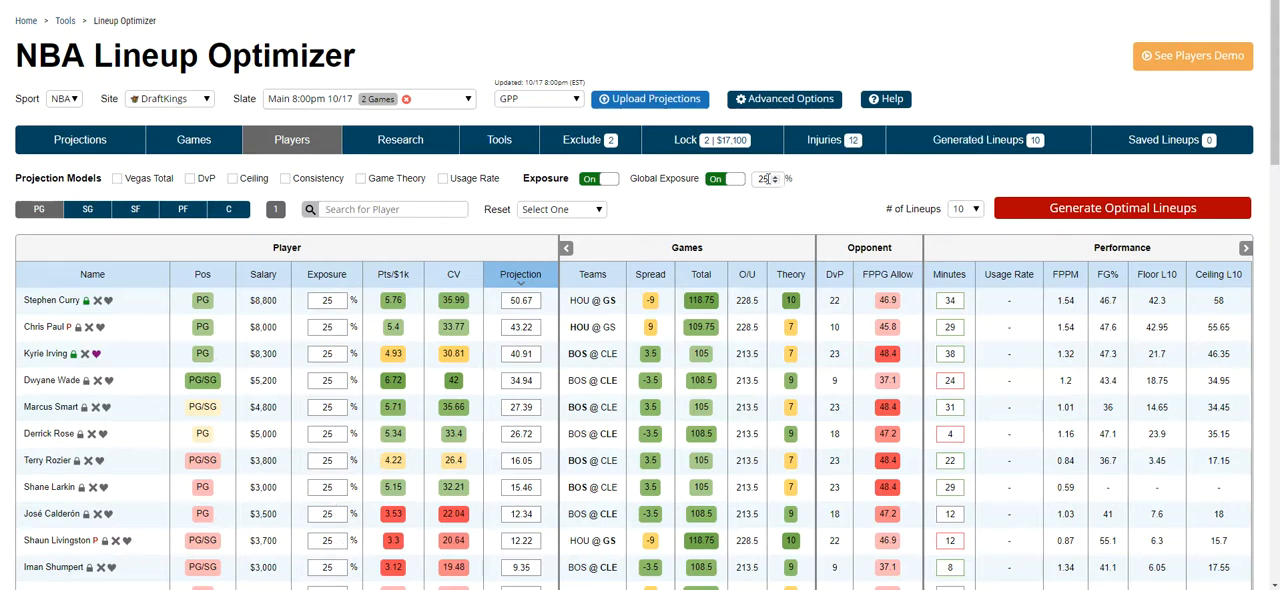
pyautogui.click(1058, 212)
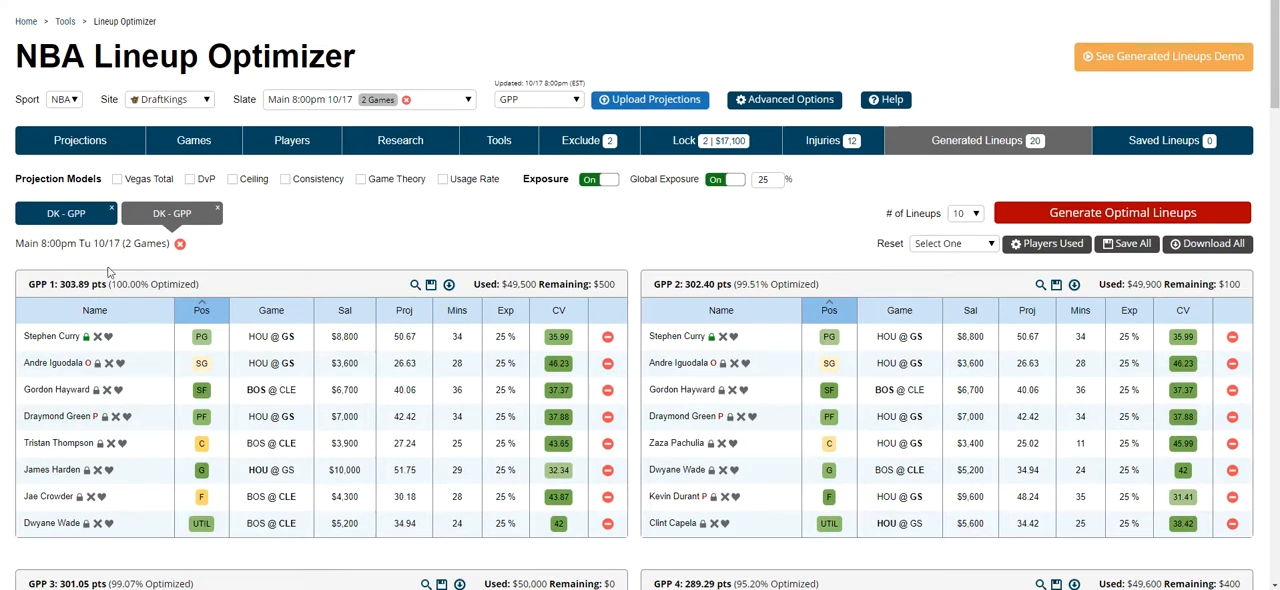
# Step: Rename the newly generated lineup set as Curry - fave
pyautogui.click(163, 214)
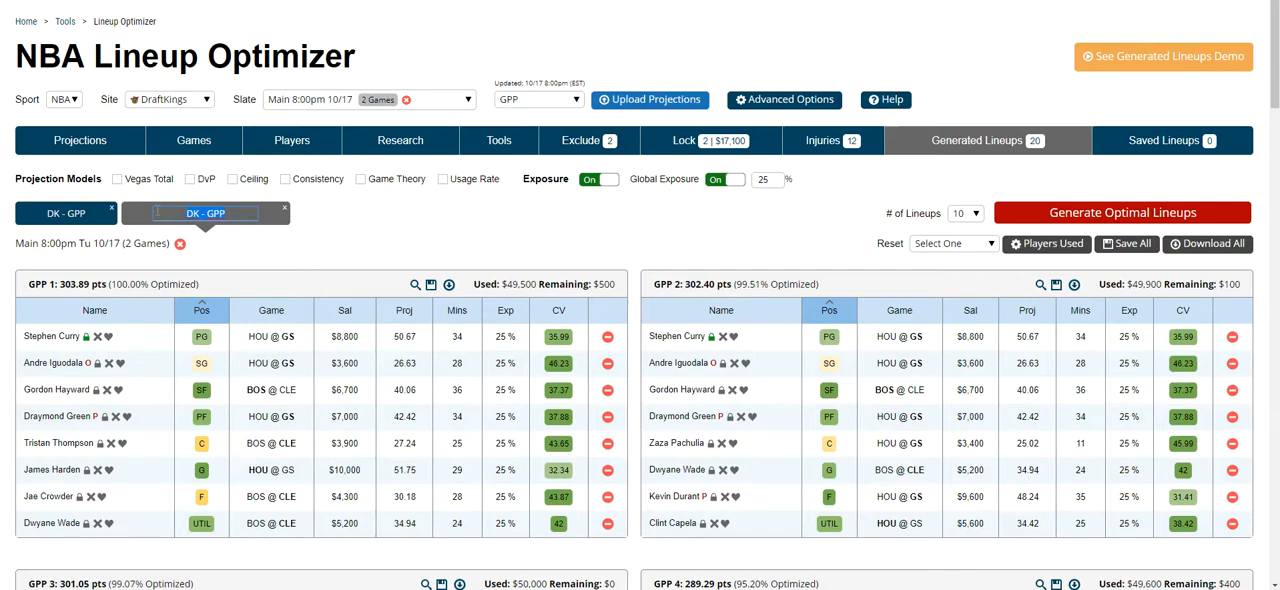
pyautogui.write('curry - fave')
pyautogui.press('Return')
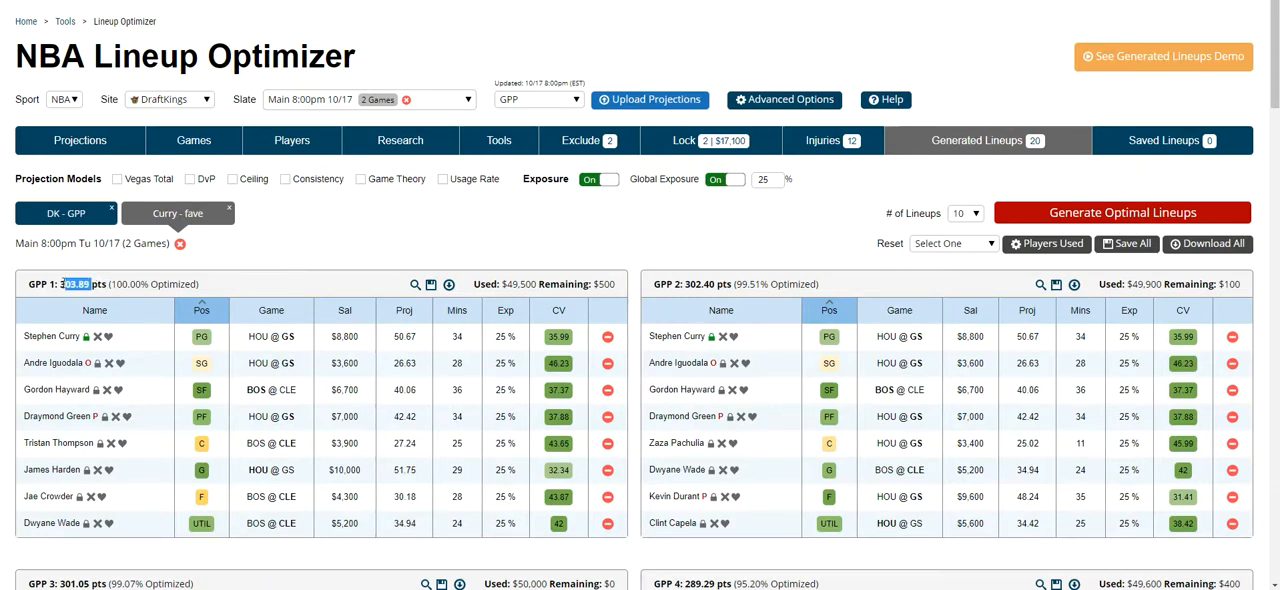
# Step: Preview the projection totals of the GPP 1 lineup, save that lineup, and view it among the saved lineups
pyautogui.moveTo(418, 289)
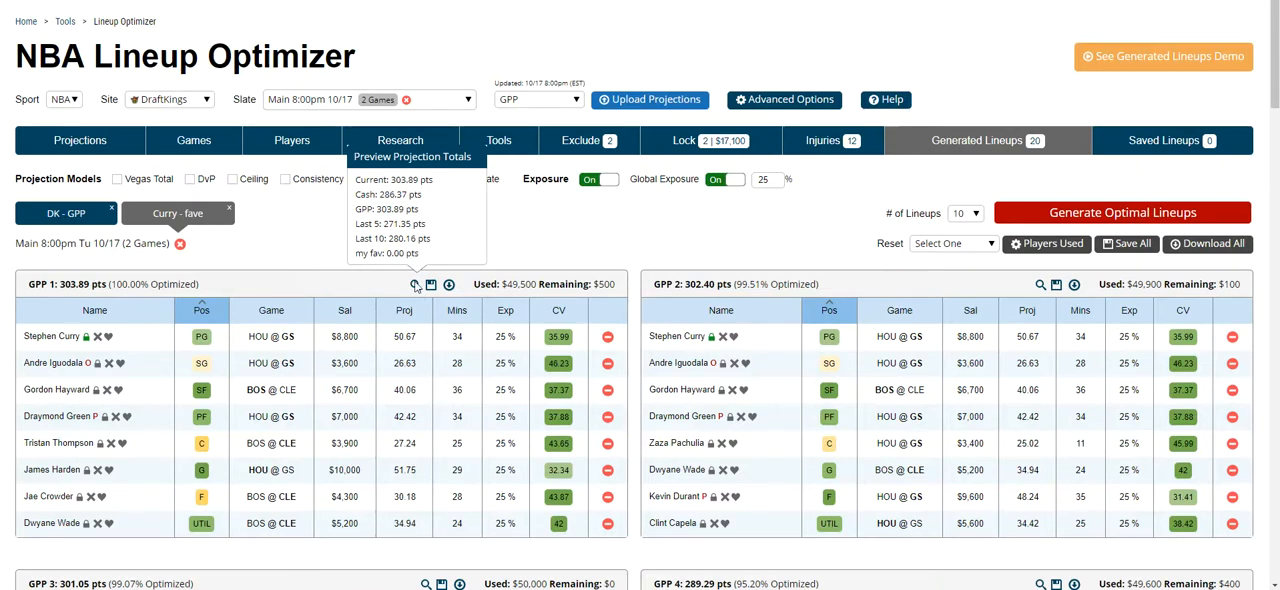
pyautogui.click(430, 286)
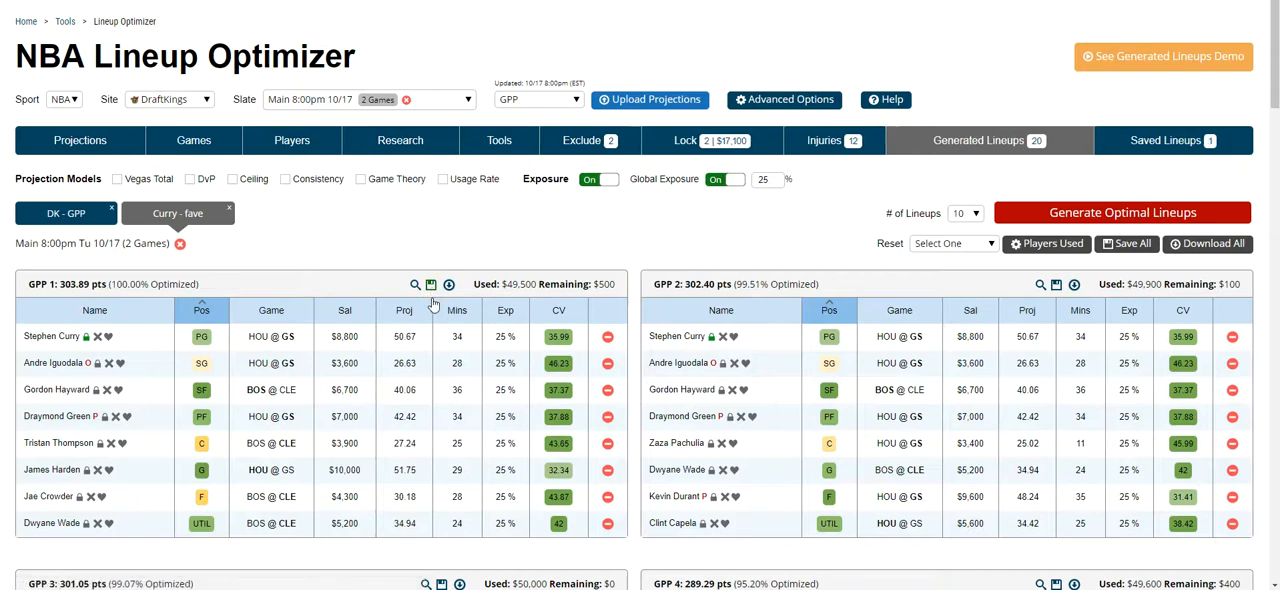
pyautogui.click(1165, 148)
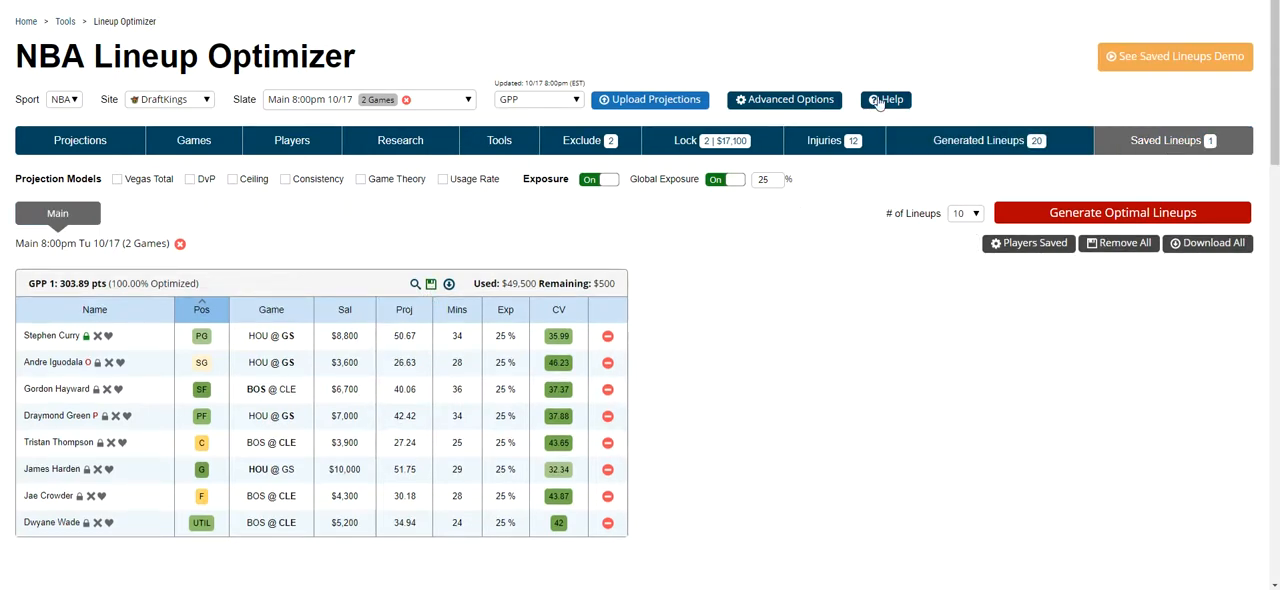
# Step: In the generated GPP 1 lineup, swap center Tristan Thompson for Aron Baynes
pyautogui.click(979, 142)
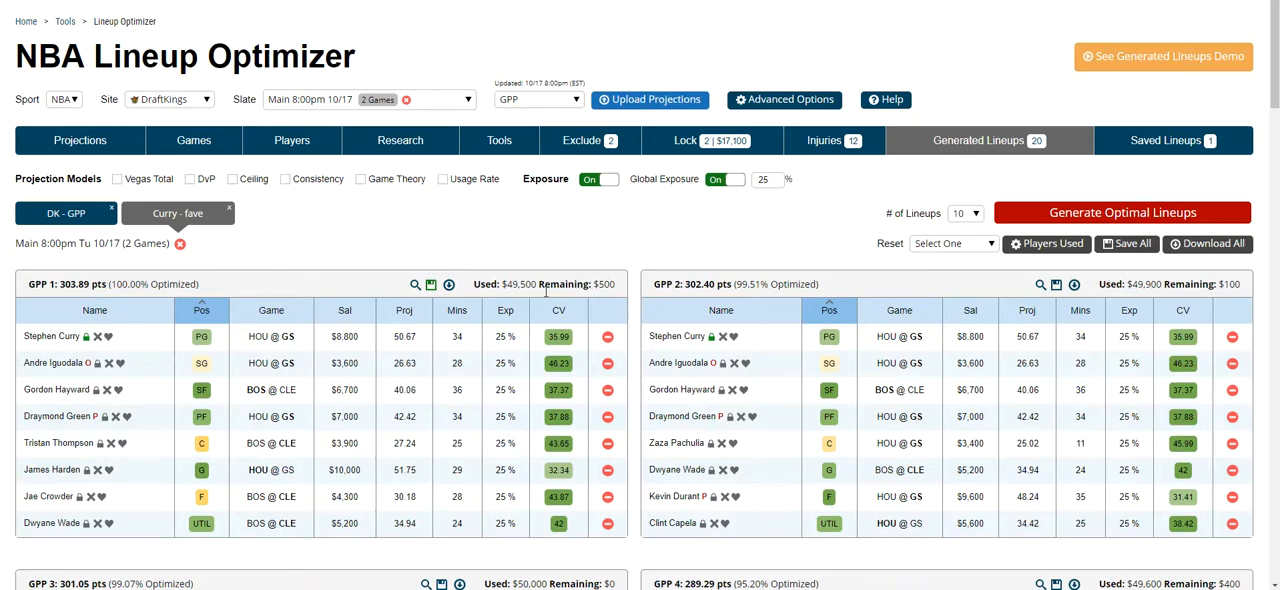
pyautogui.click(608, 445)
pyautogui.scroll(-2, 487, 426)
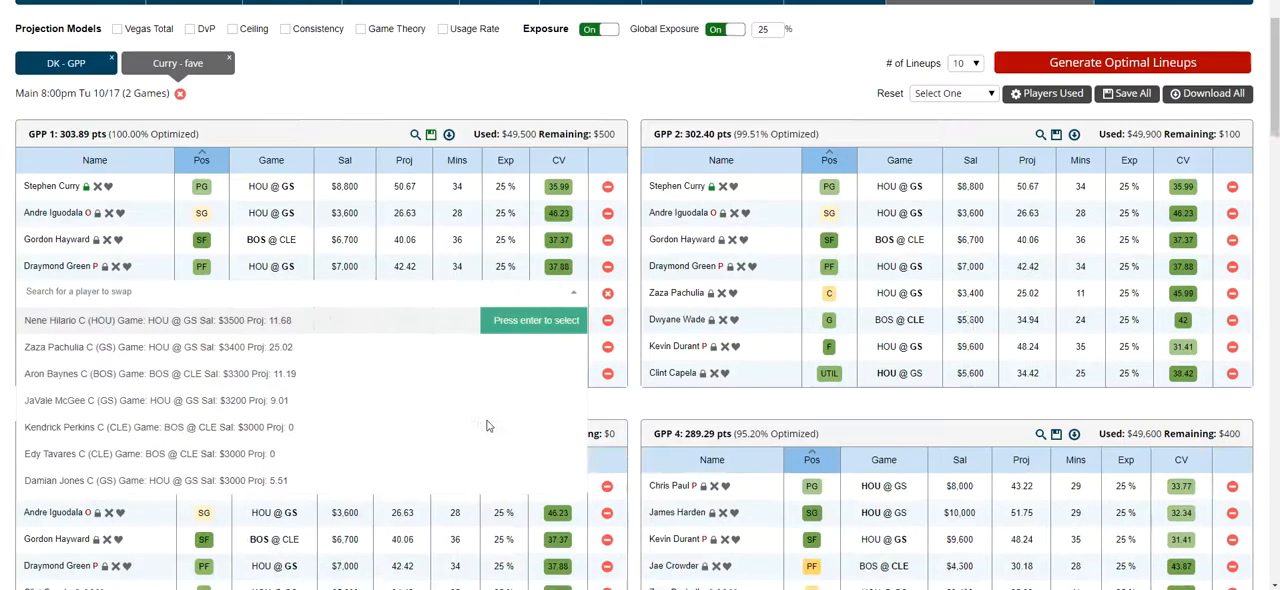
pyautogui.scroll(-1, 487, 426)
pyautogui.click(329, 298)
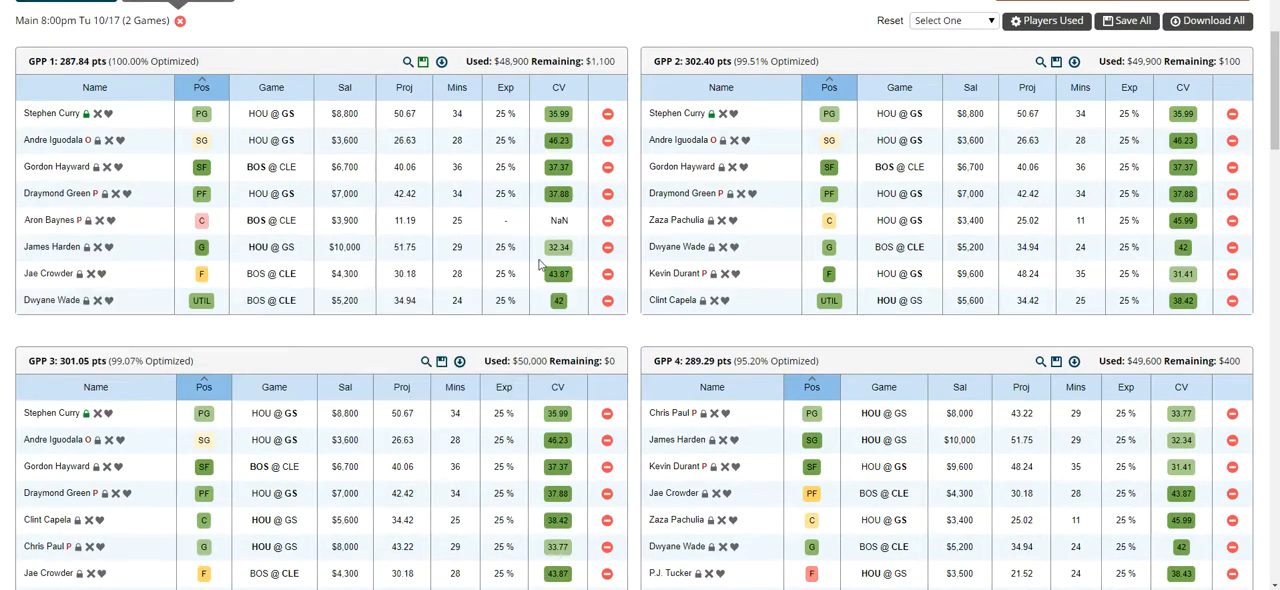
pyautogui.scroll(3, 435, 275)
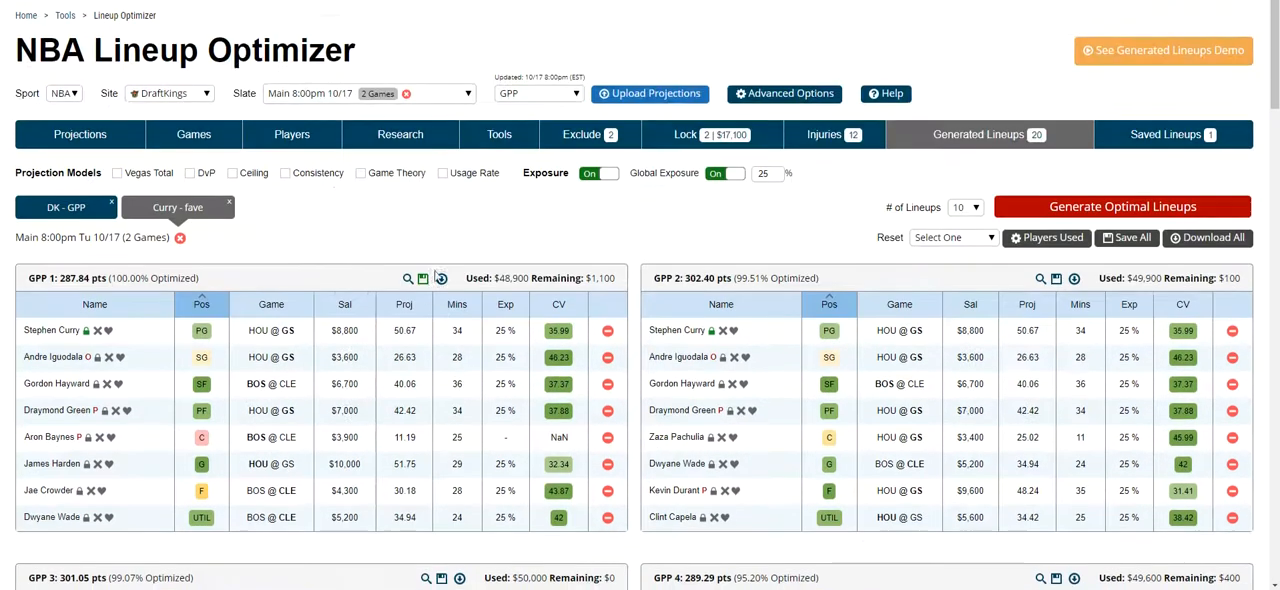
# Step: Set LeBron James's exposure to 5% among the players used in the lineups and generate 10 optimal lineups again
pyautogui.click(1085, 248)
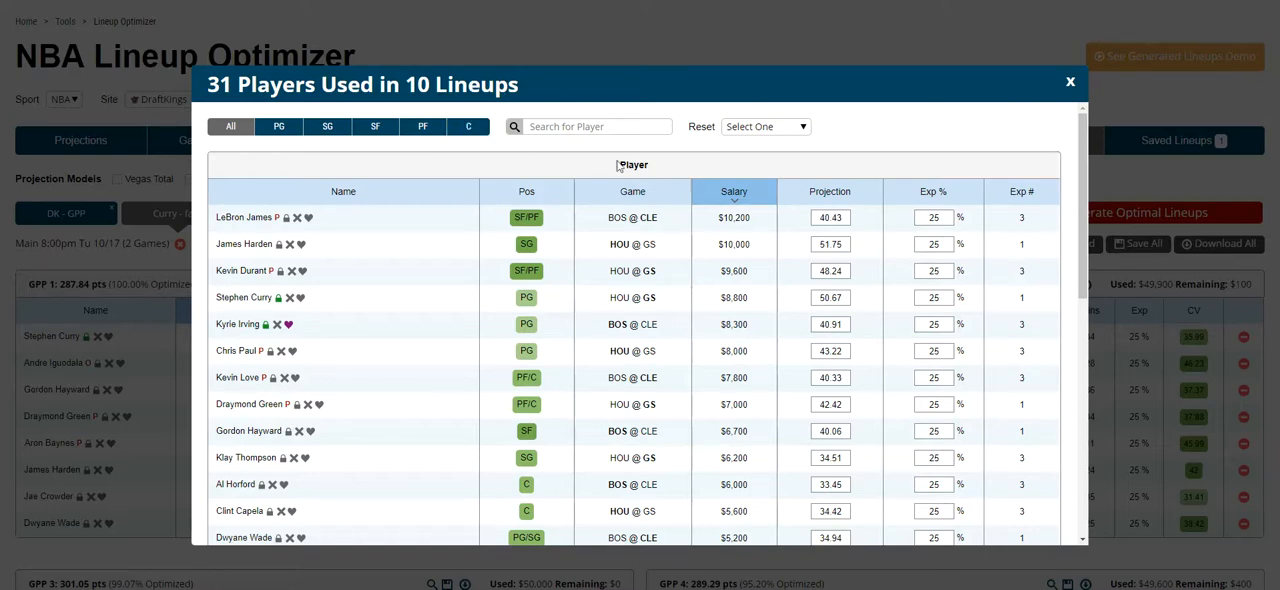
pyautogui.scroll(-5, 971, 390)
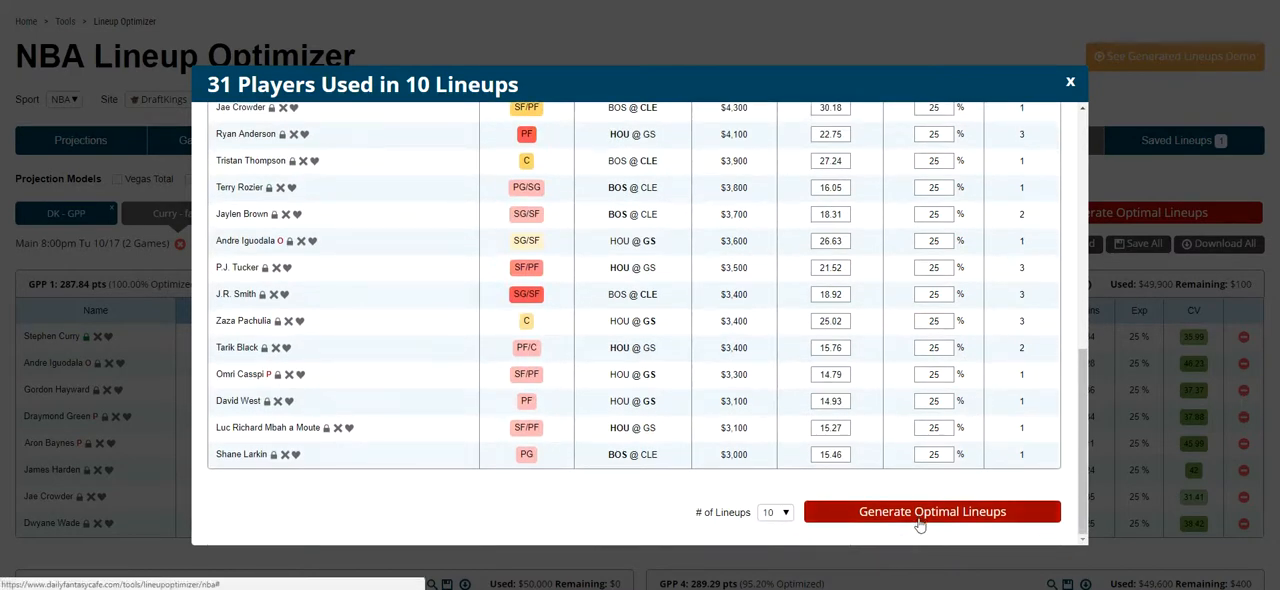
pyautogui.scroll(6, 945, 493)
pyautogui.click(937, 217)
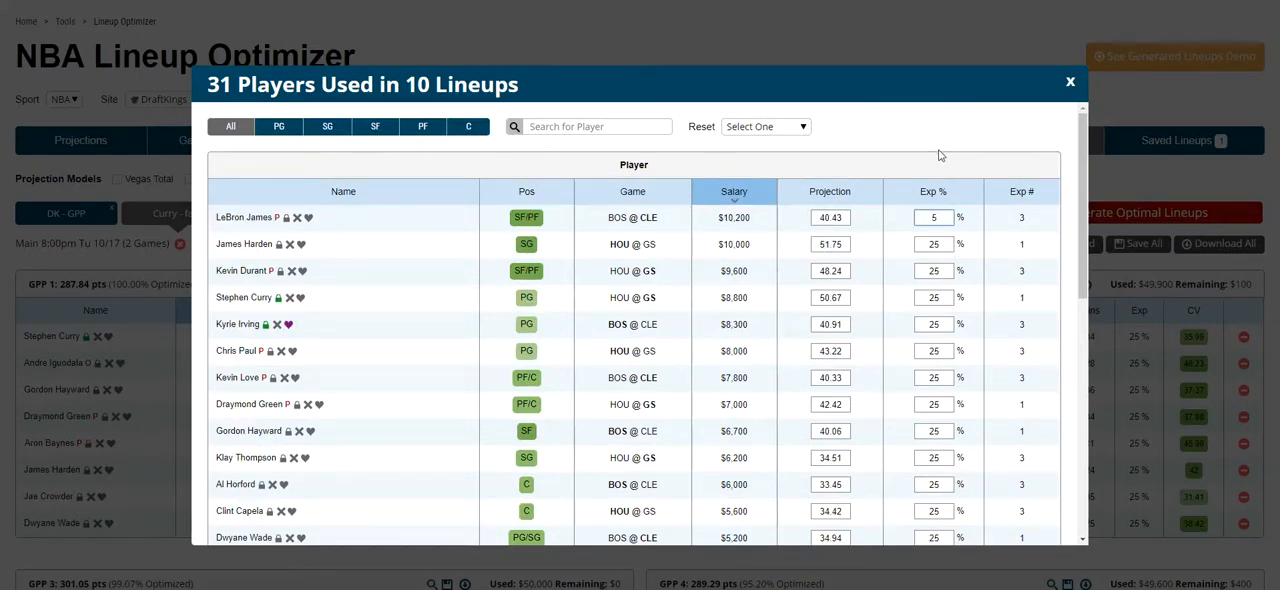
pyautogui.write('5')
pyautogui.scroll(-5, 955, 300)
pyautogui.click(971, 512)
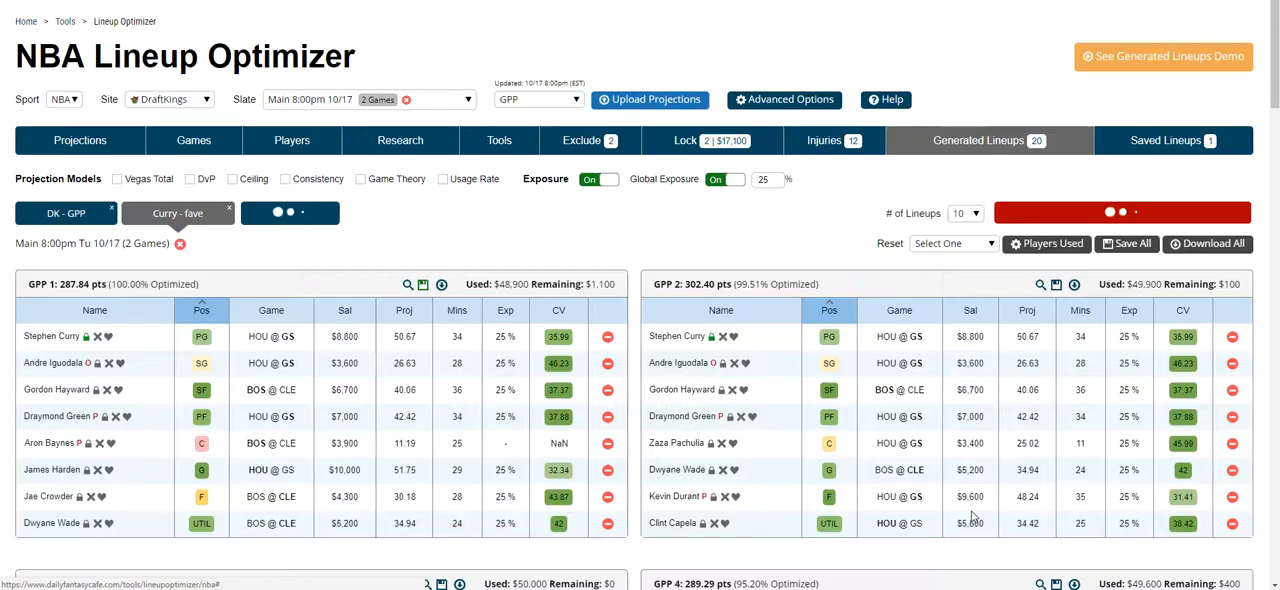
# Step: Save all the newly generated lineups and view the saved lineups
pyautogui.click(1136, 248)
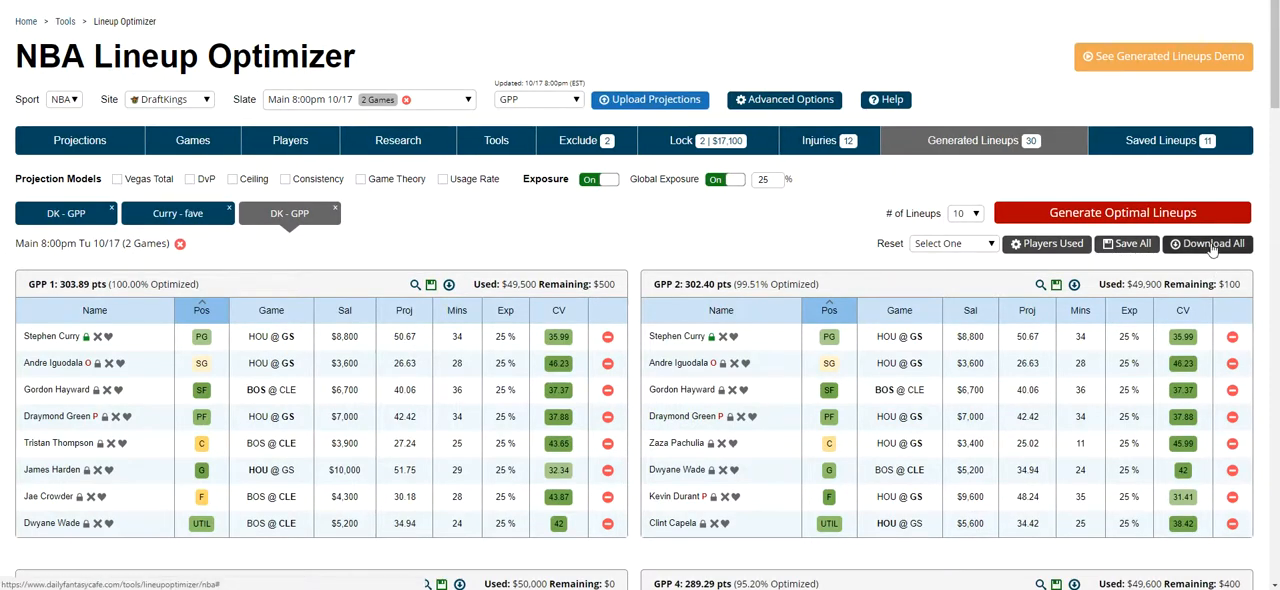
pyautogui.click(1105, 150)
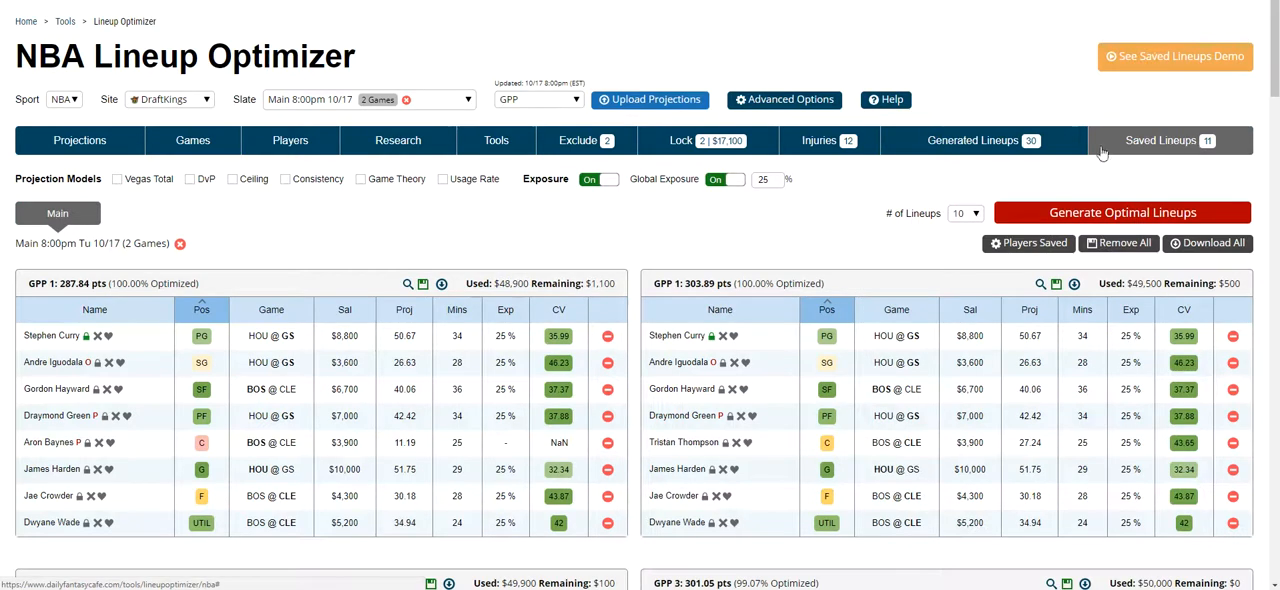